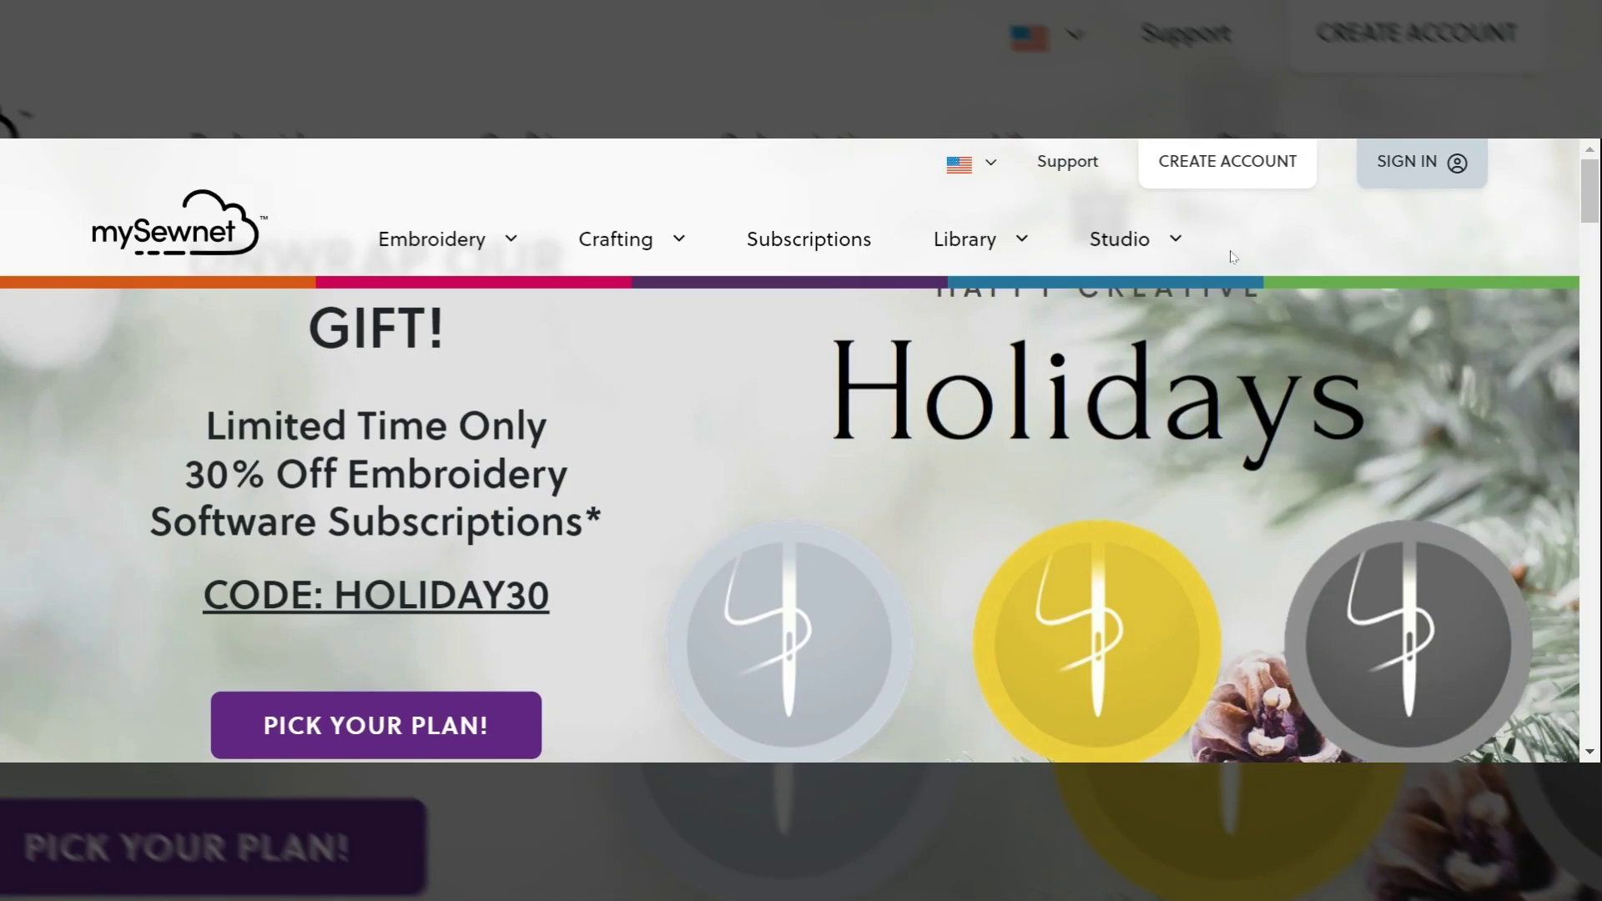
- Complete the Create Account form with newsletter, terms and reCAPTCHA ticked, and submit with Get Started
left_click(1230, 169)
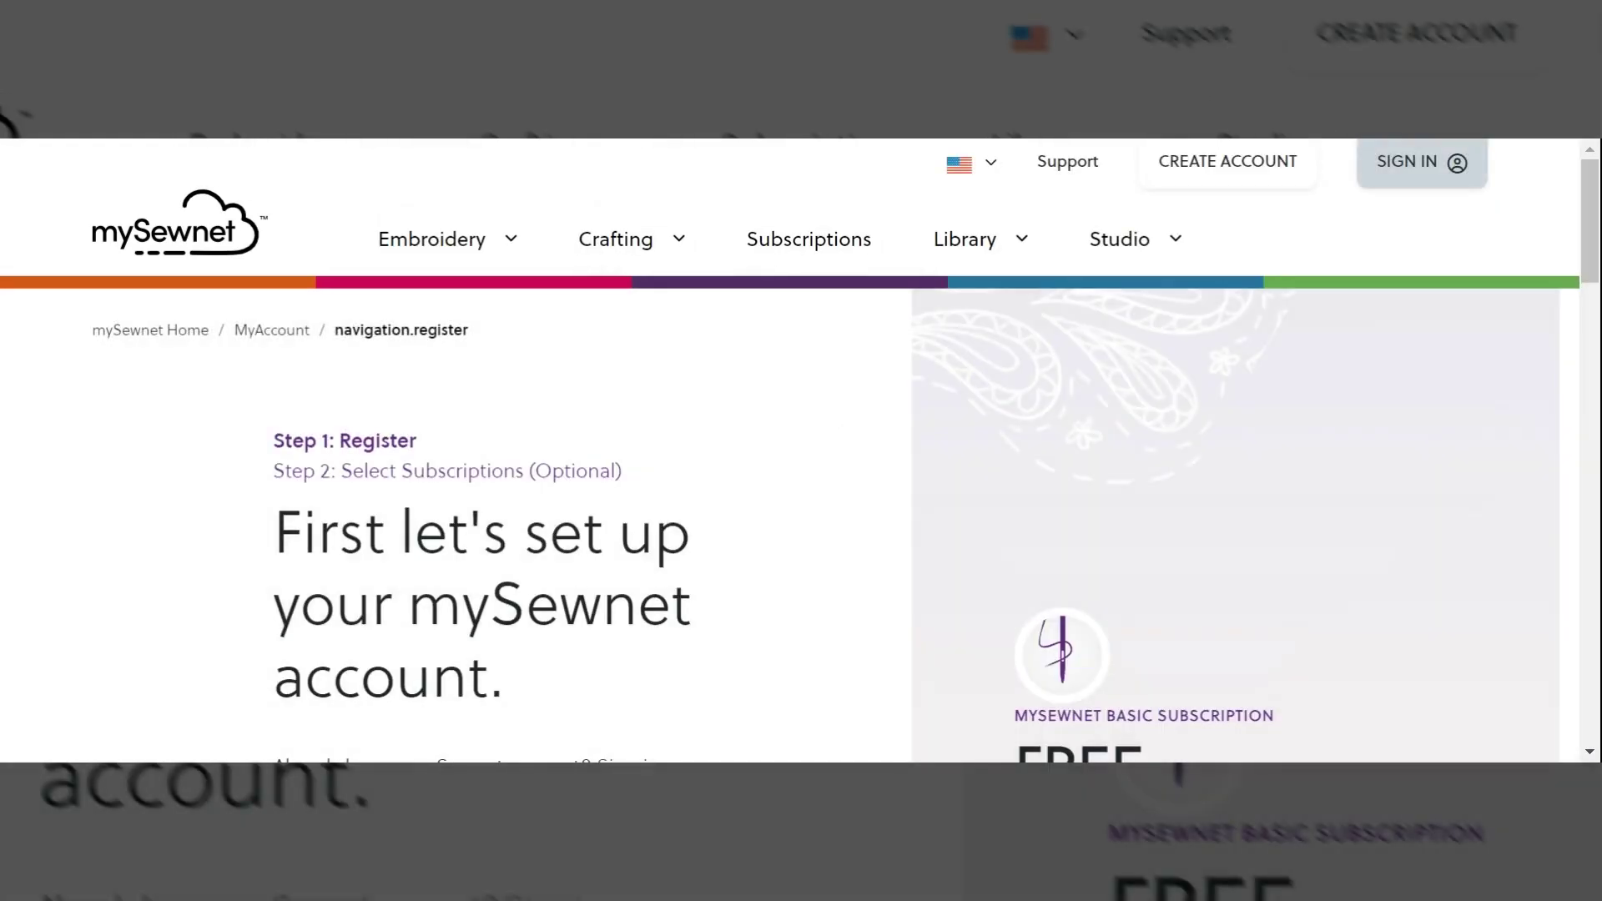
scroll(790, 526, "down", 2)
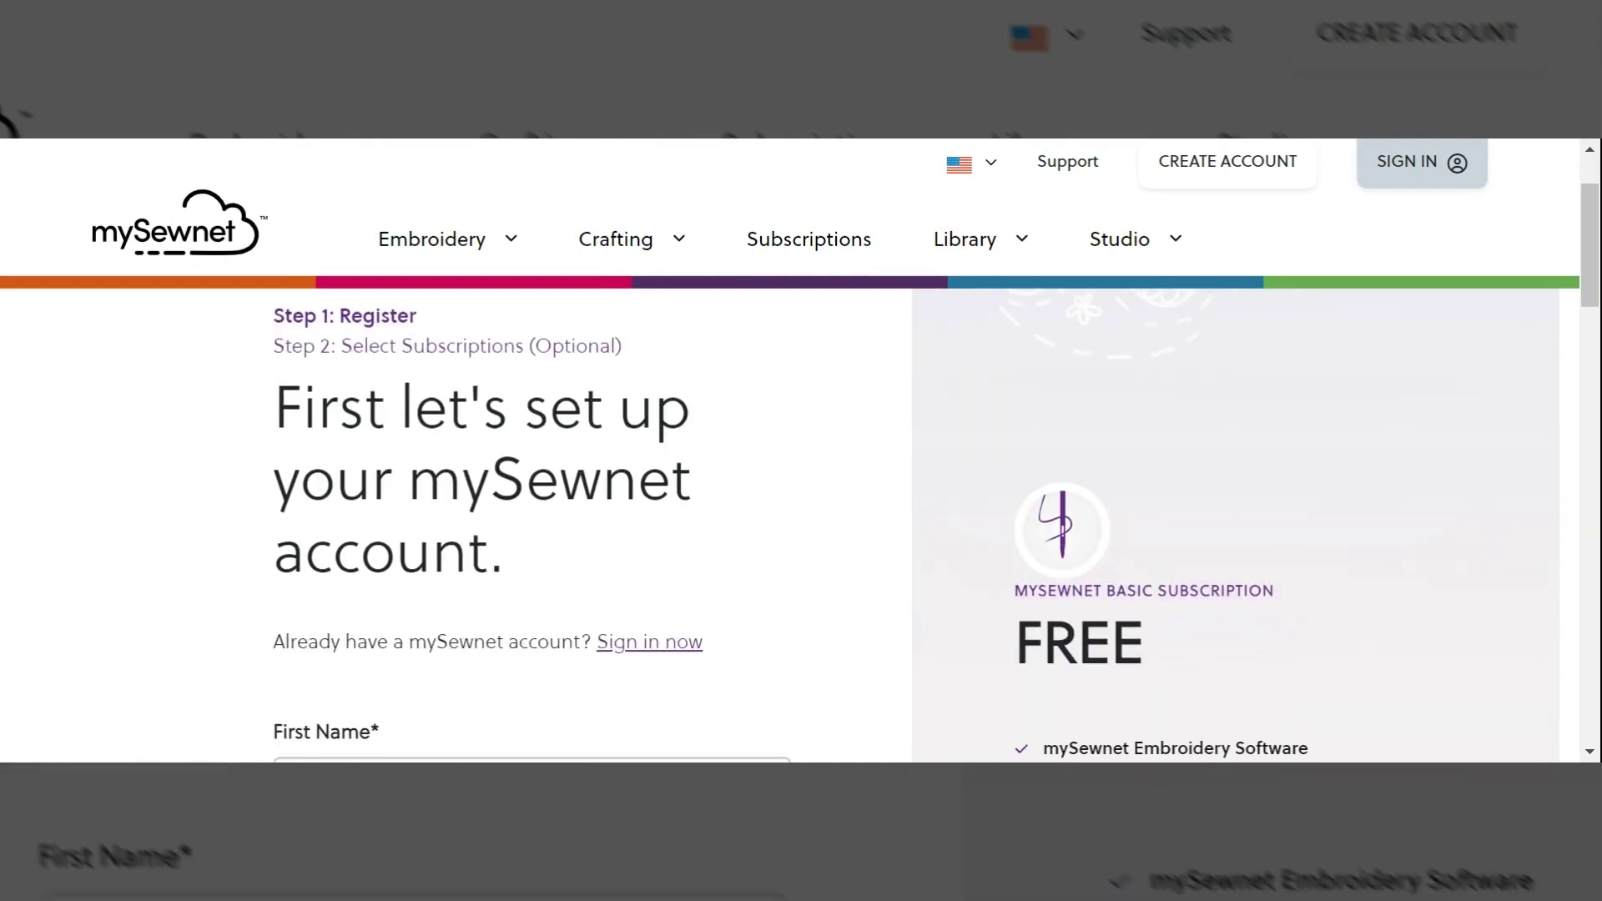
scroll(691, 551, "down", 5)
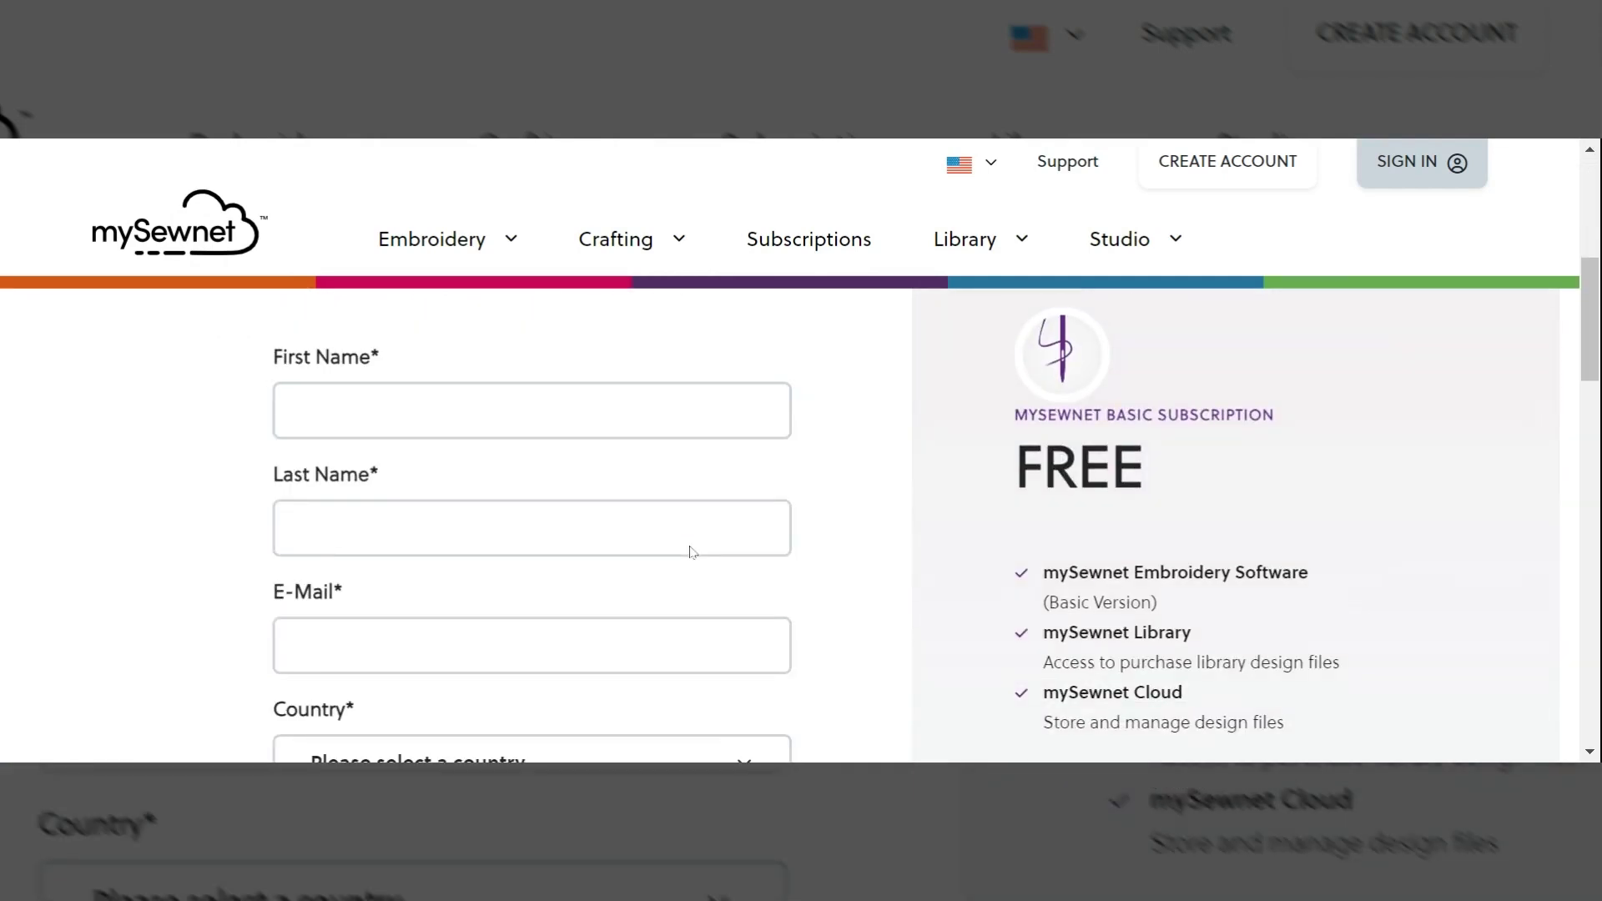
scroll(689, 552, "down", 10)
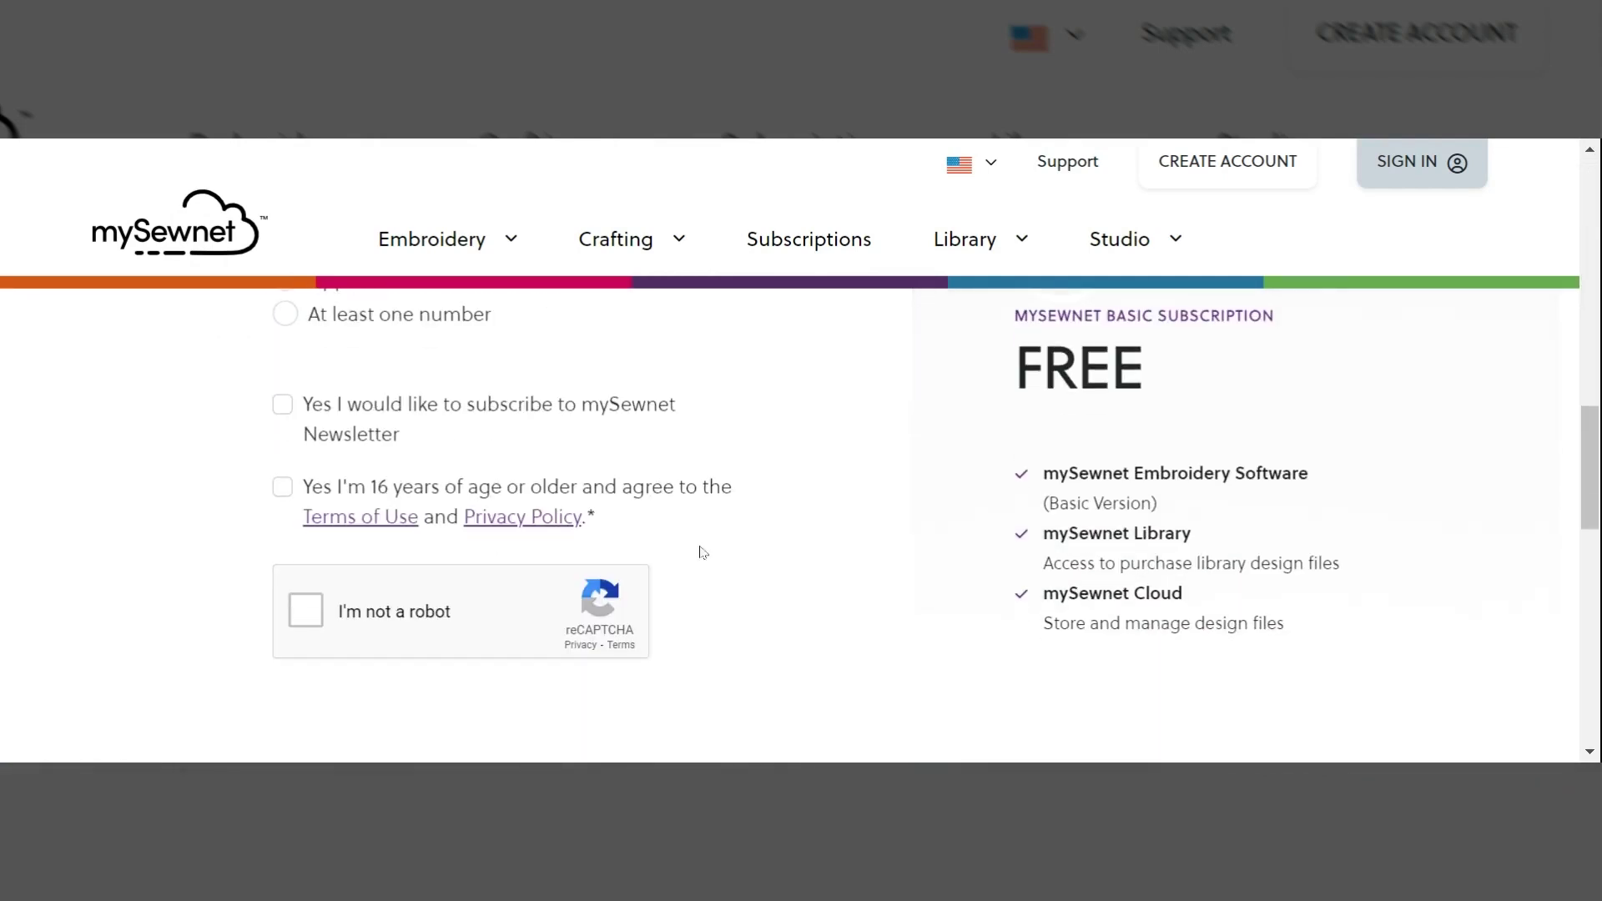
left_click(290, 409)
left_click(283, 487)
left_click(302, 611)
scroll(304, 608, "down", 3)
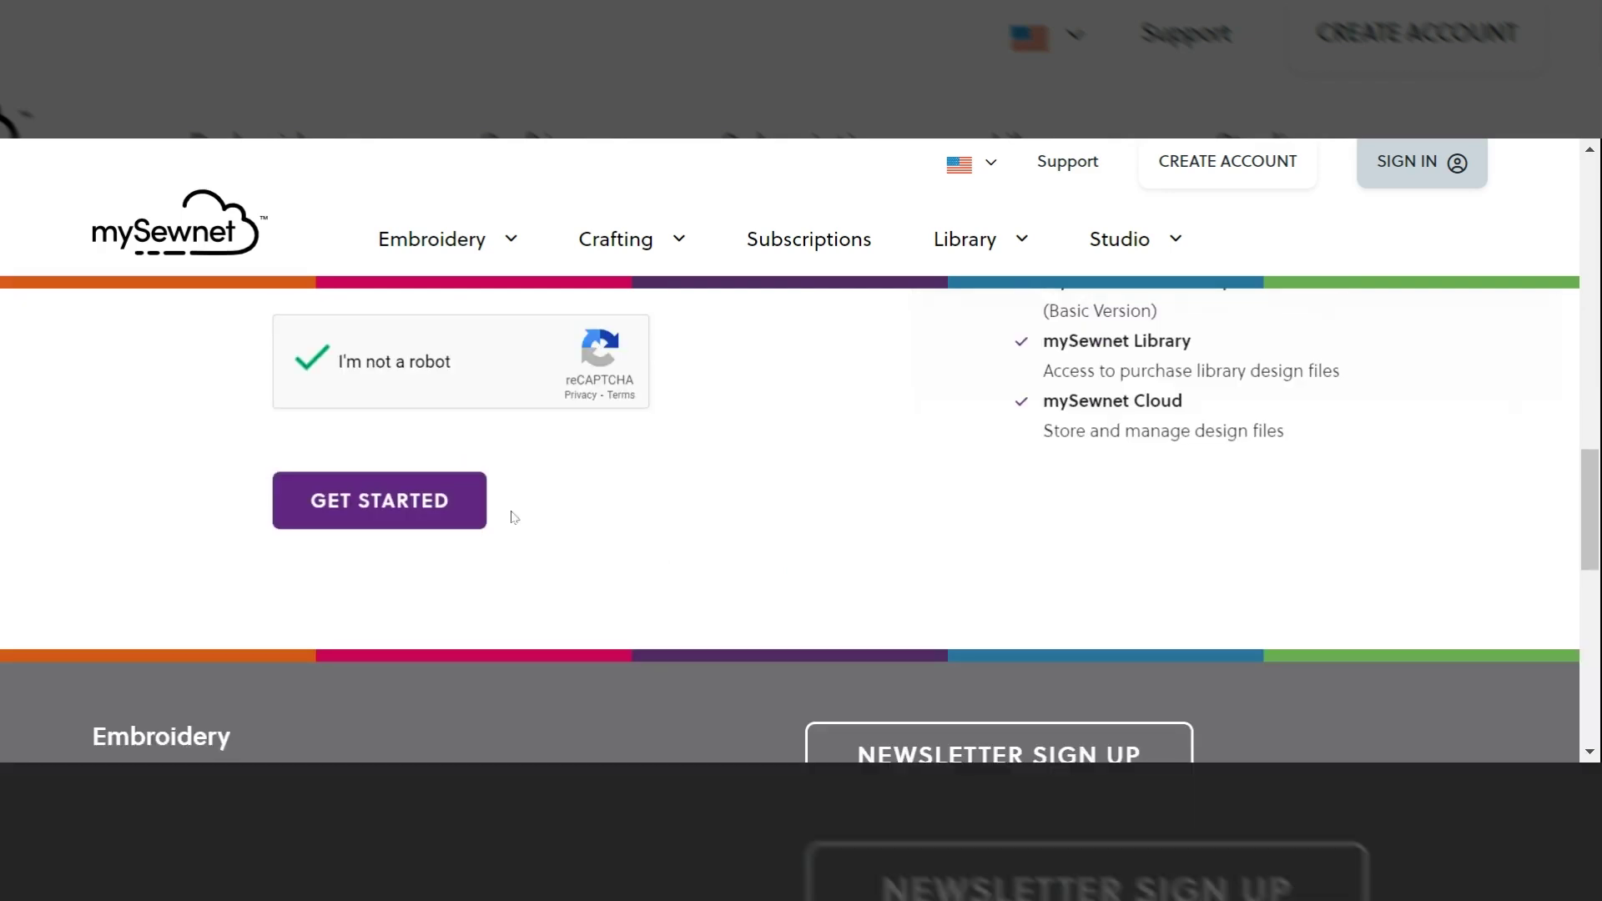
left_click(452, 507)
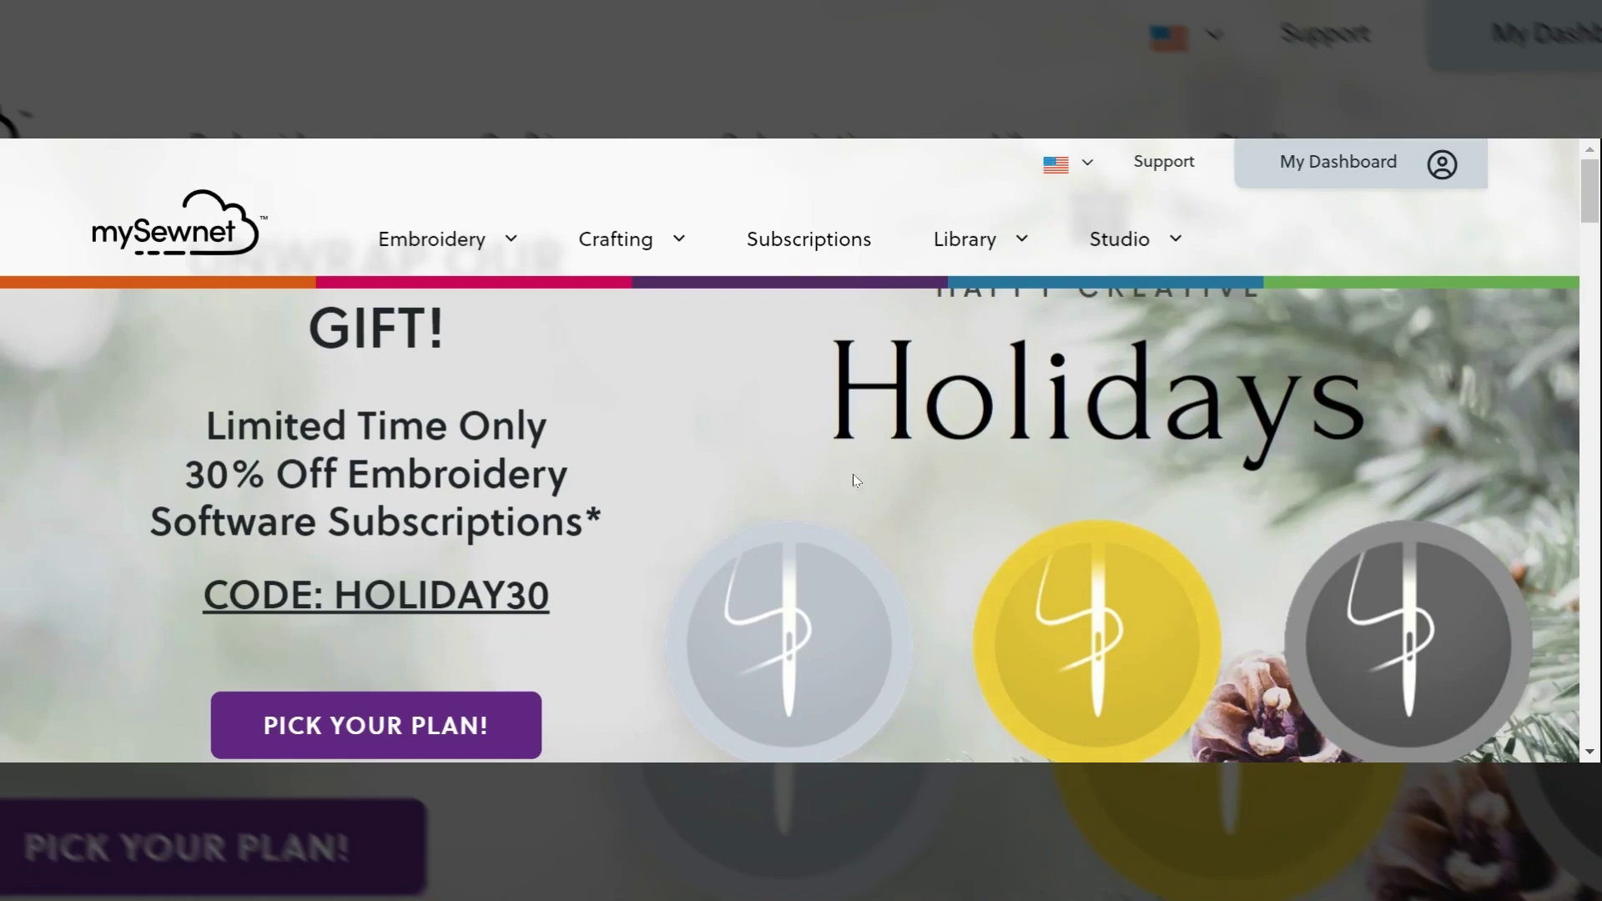
- Go to Crafting > Download Crafting Software and scroll down to the Windows and Mac download buttons
left_click(650, 242)
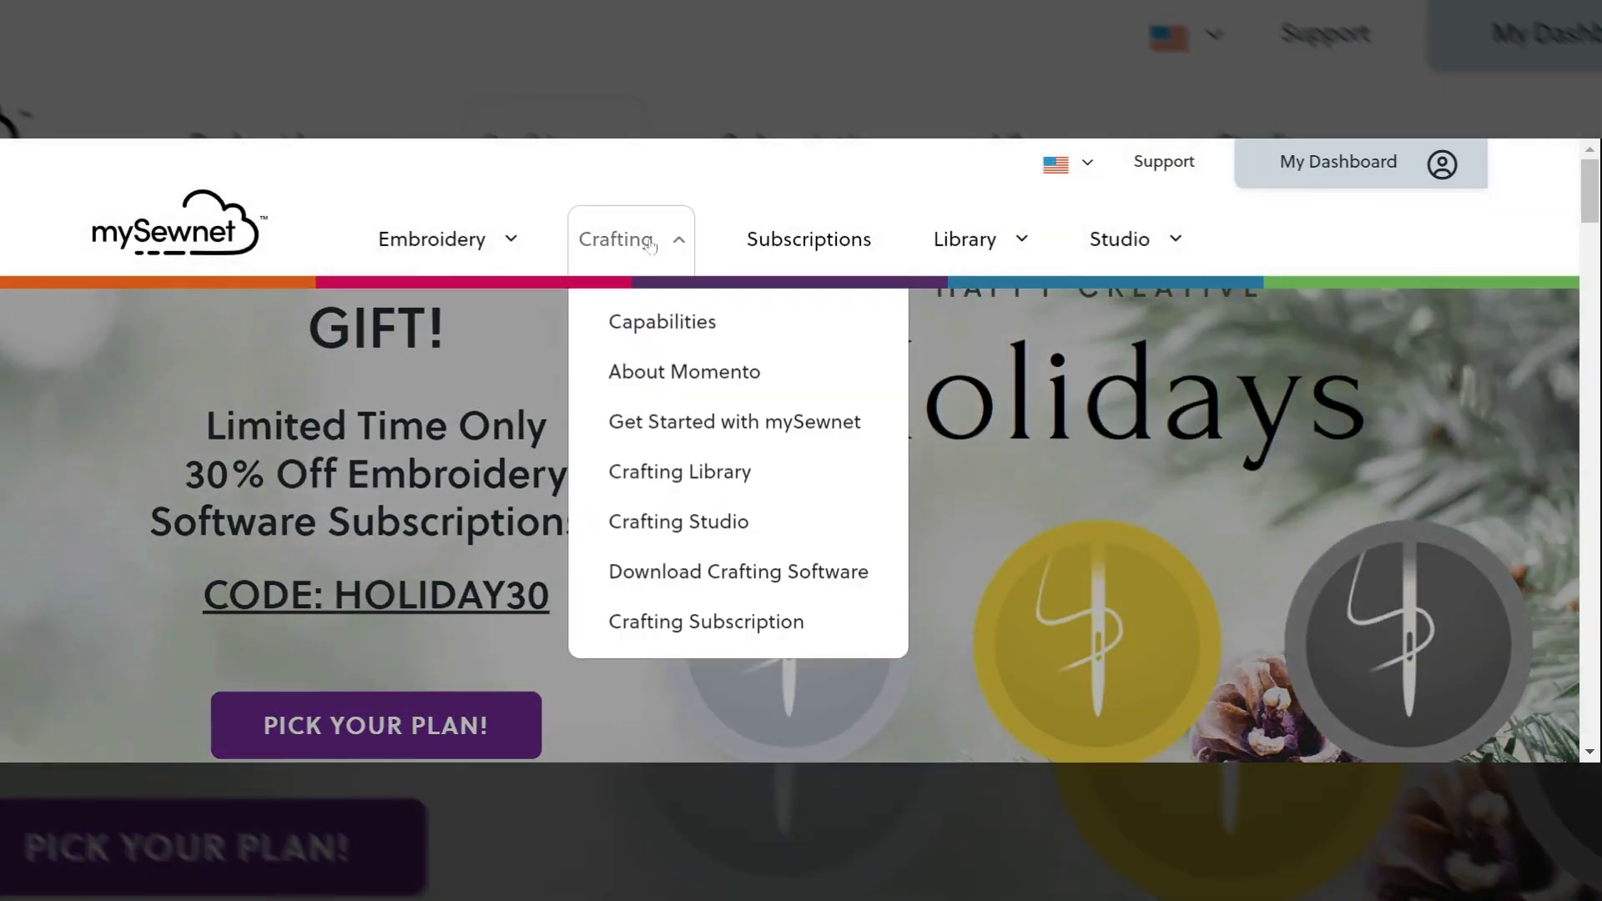
left_click(675, 583)
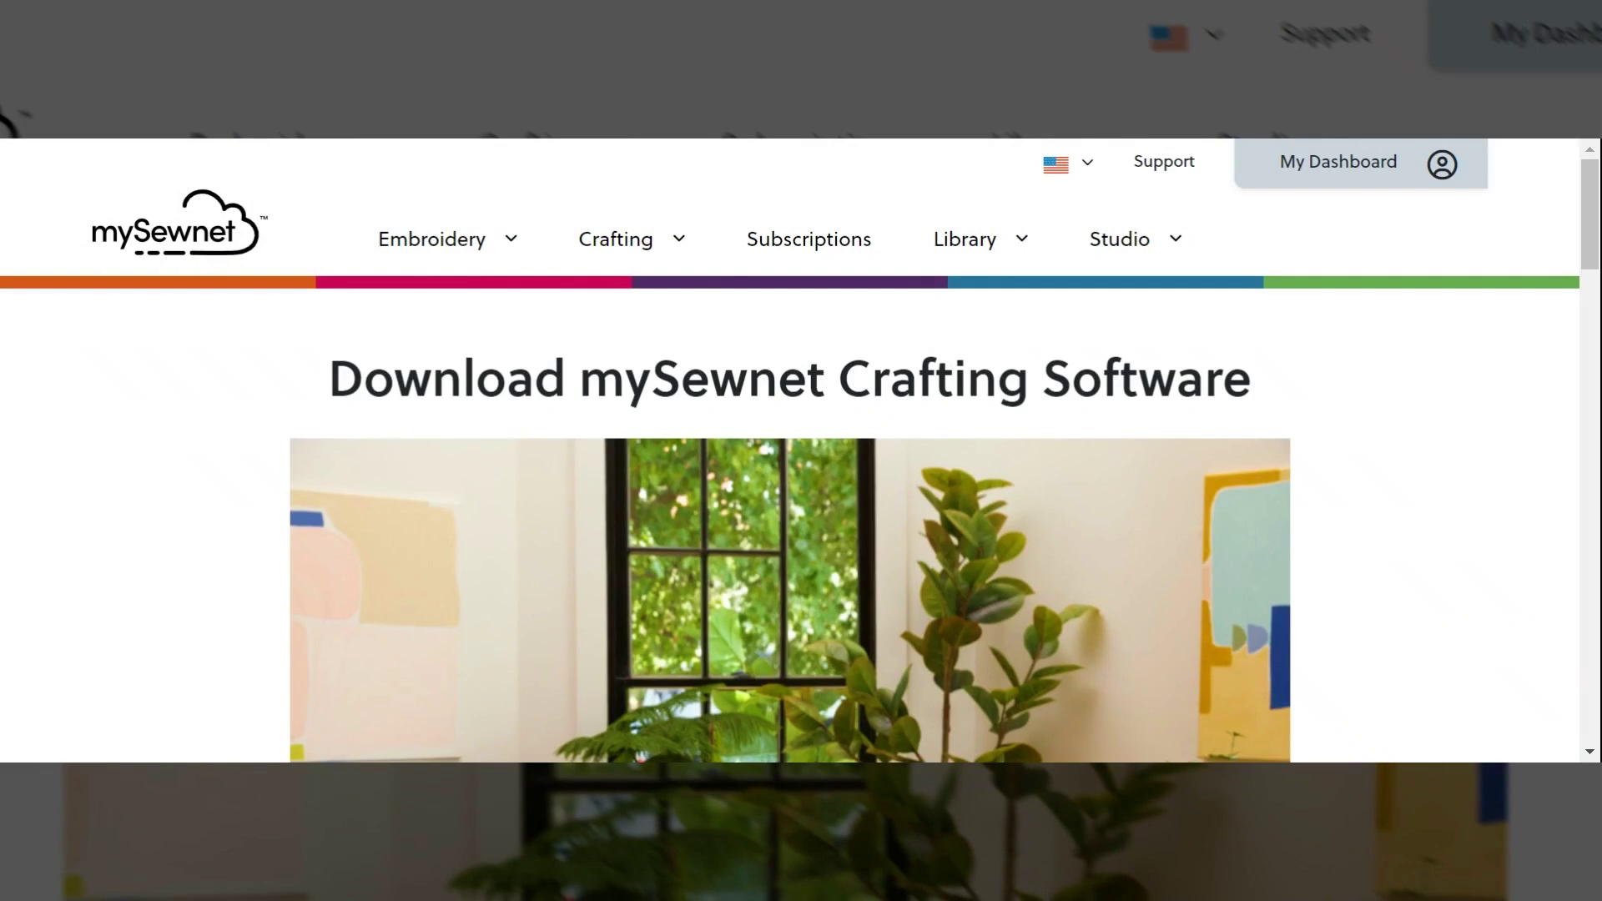
scroll(661, 566, "down", 8)
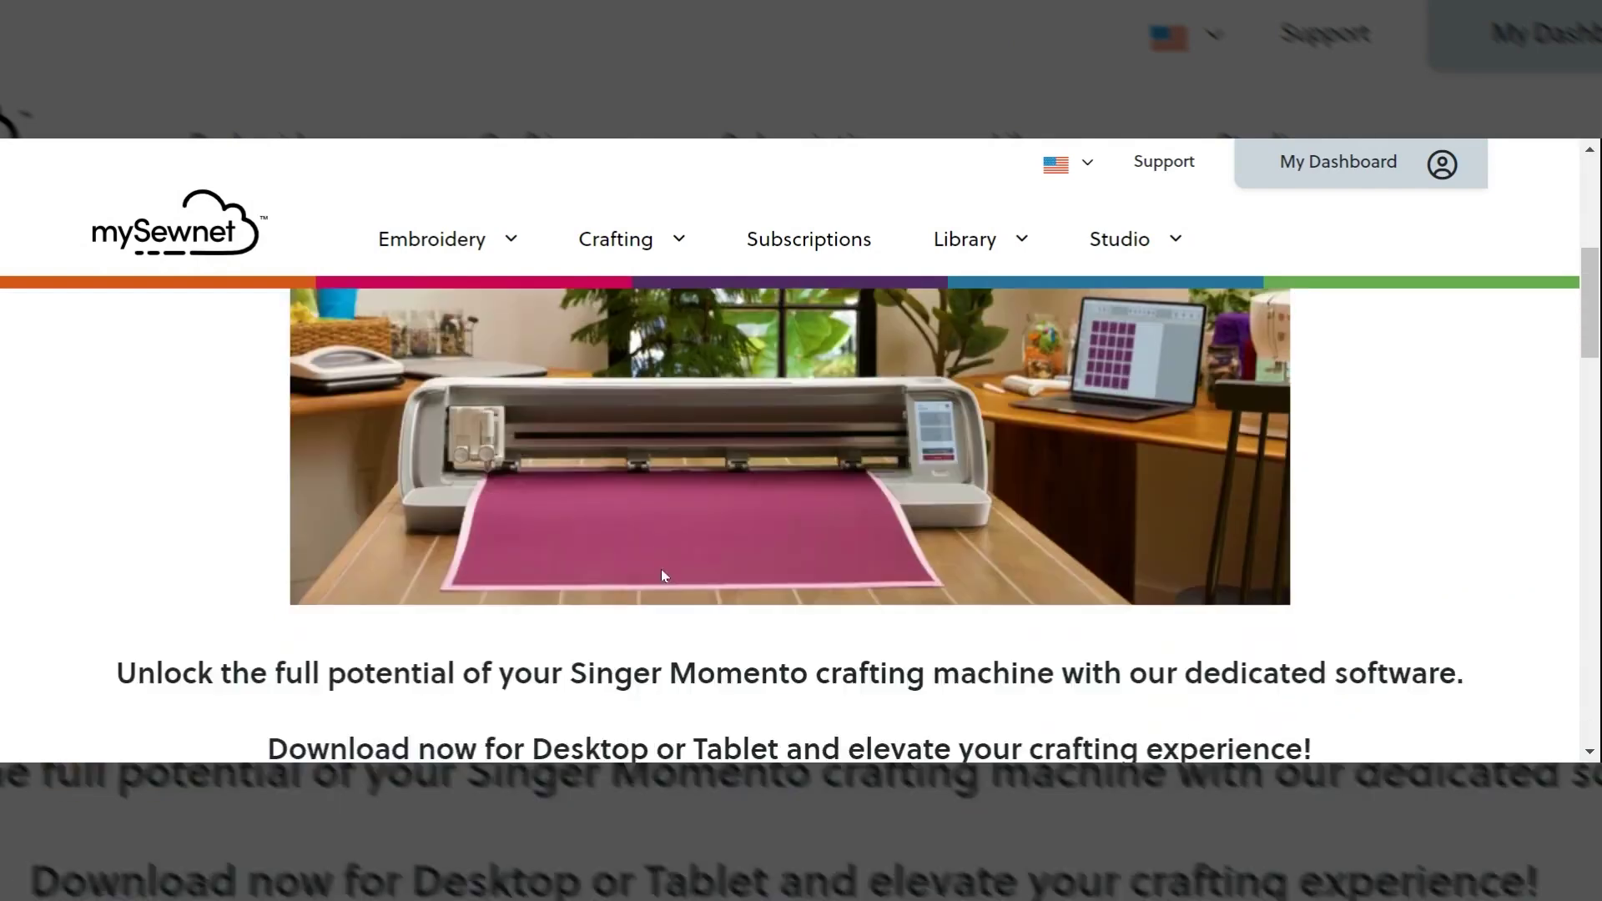
scroll(661, 564, "down", 5)
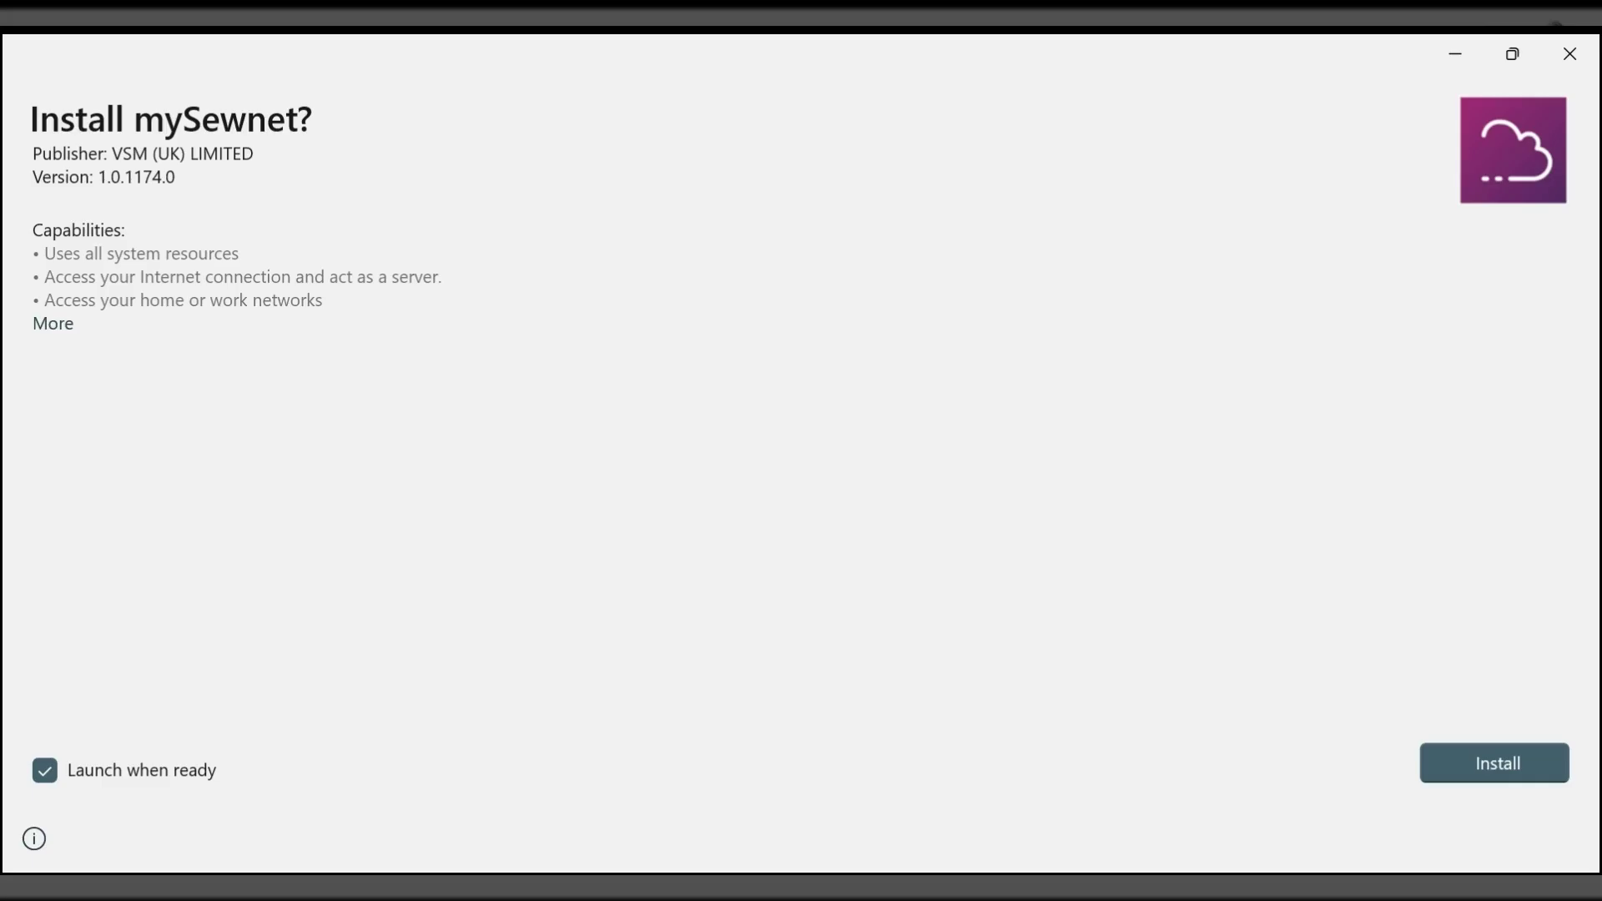
- Install mySewnet 1.0.1174.0 through App Installer, then launch it
left_click(1499, 776)
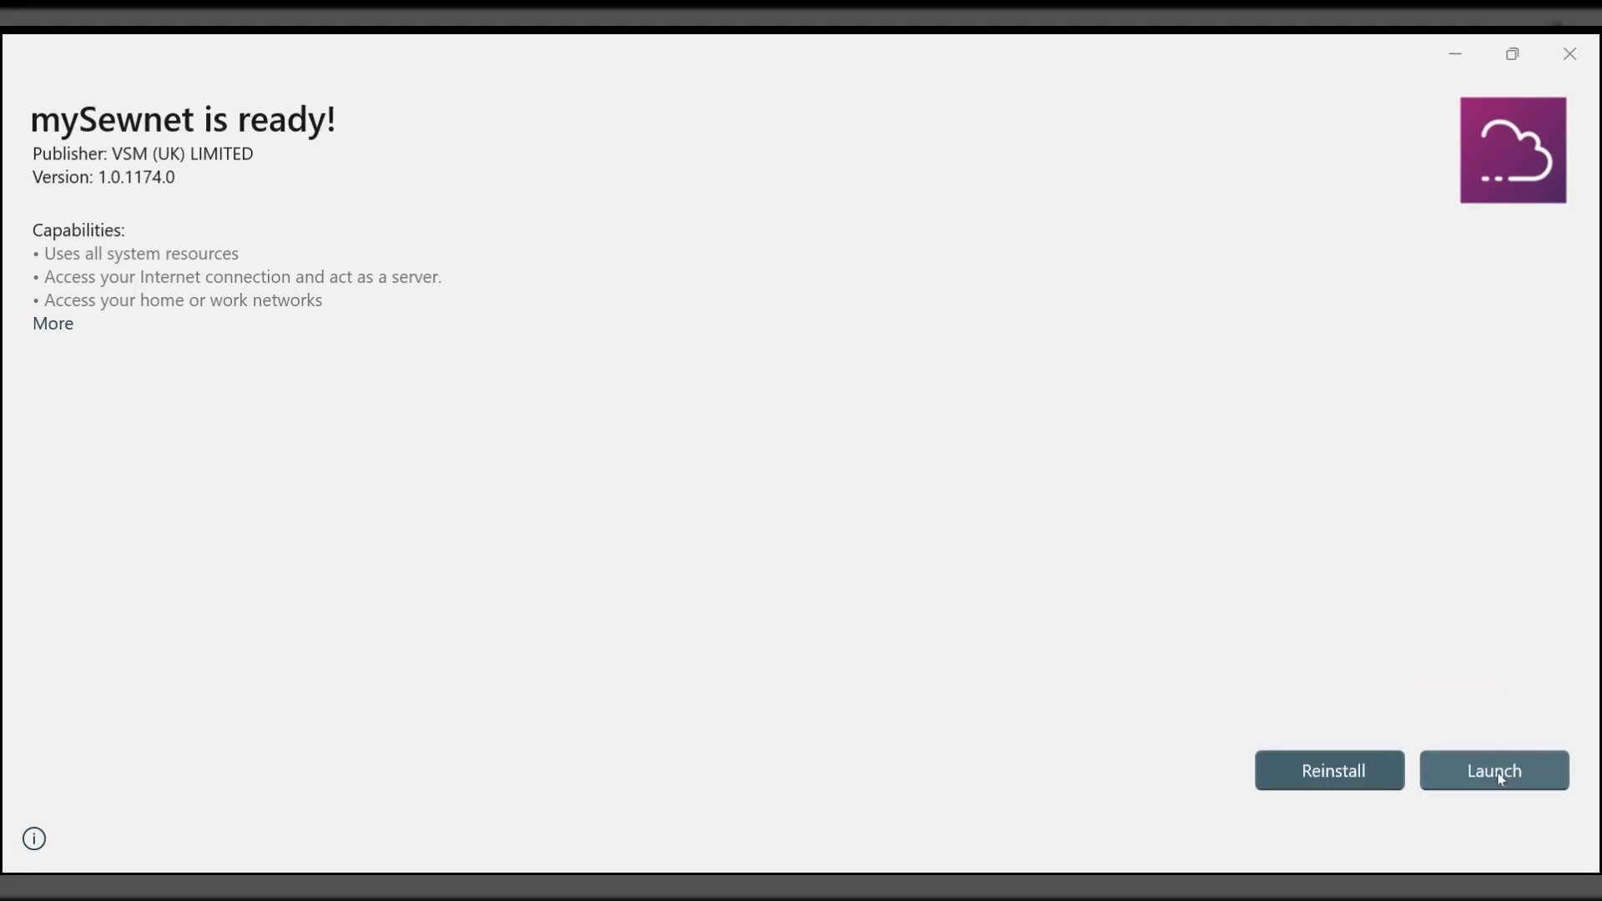
left_click(1499, 772)
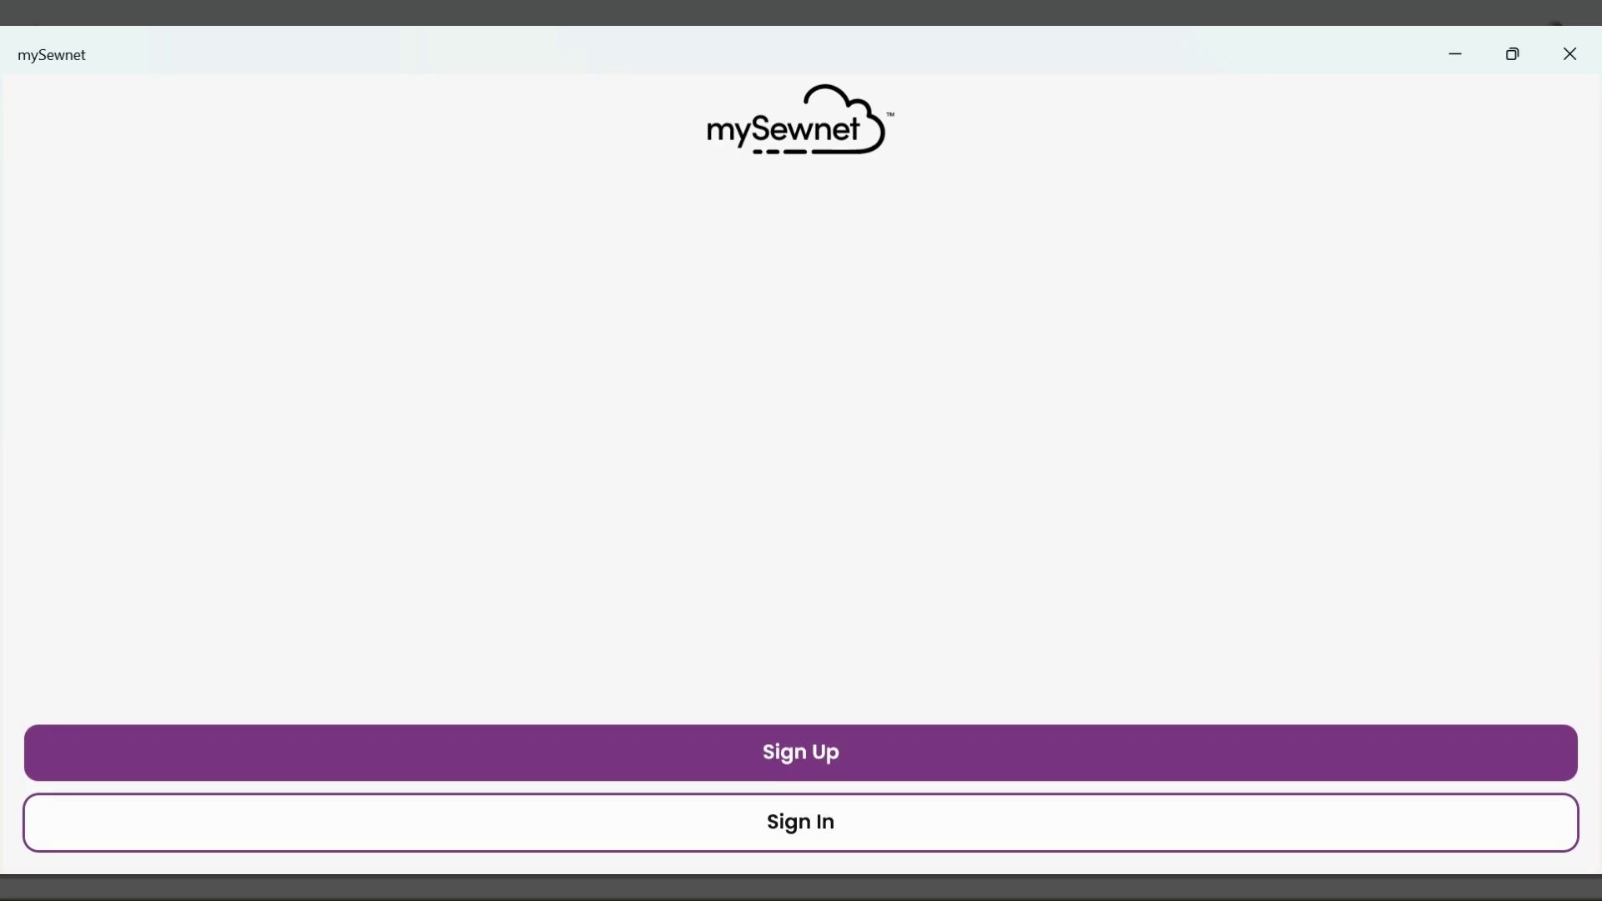
- Sign in, accept the crafting fonts and samples/shapes downloads, and keep Imperial (inches) units
left_click(874, 823)
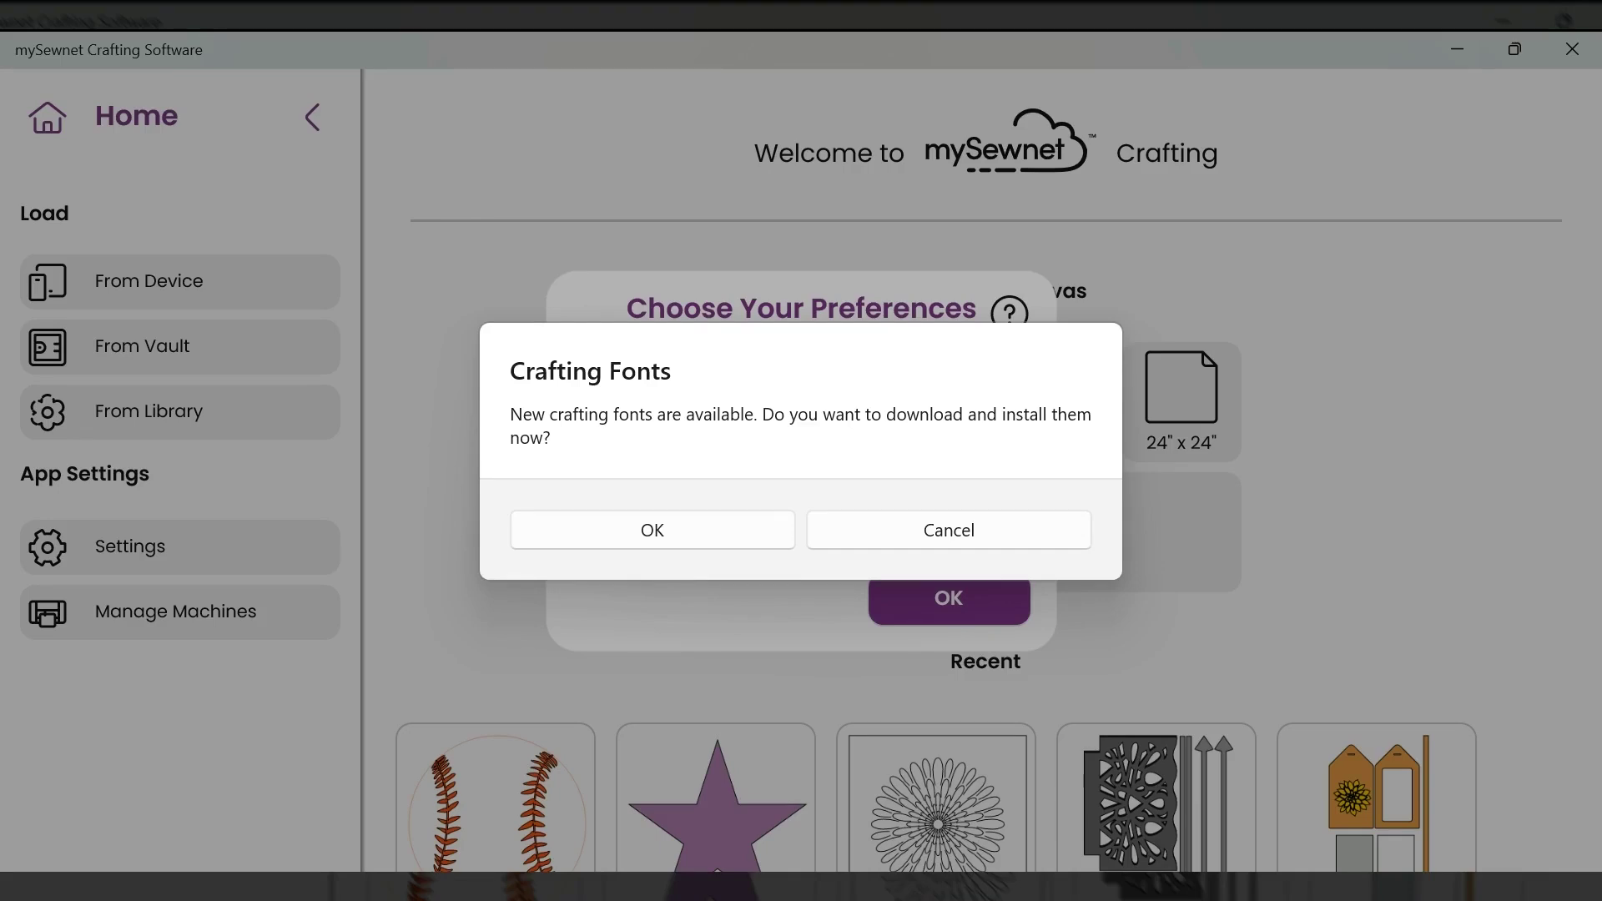
left_click(624, 530)
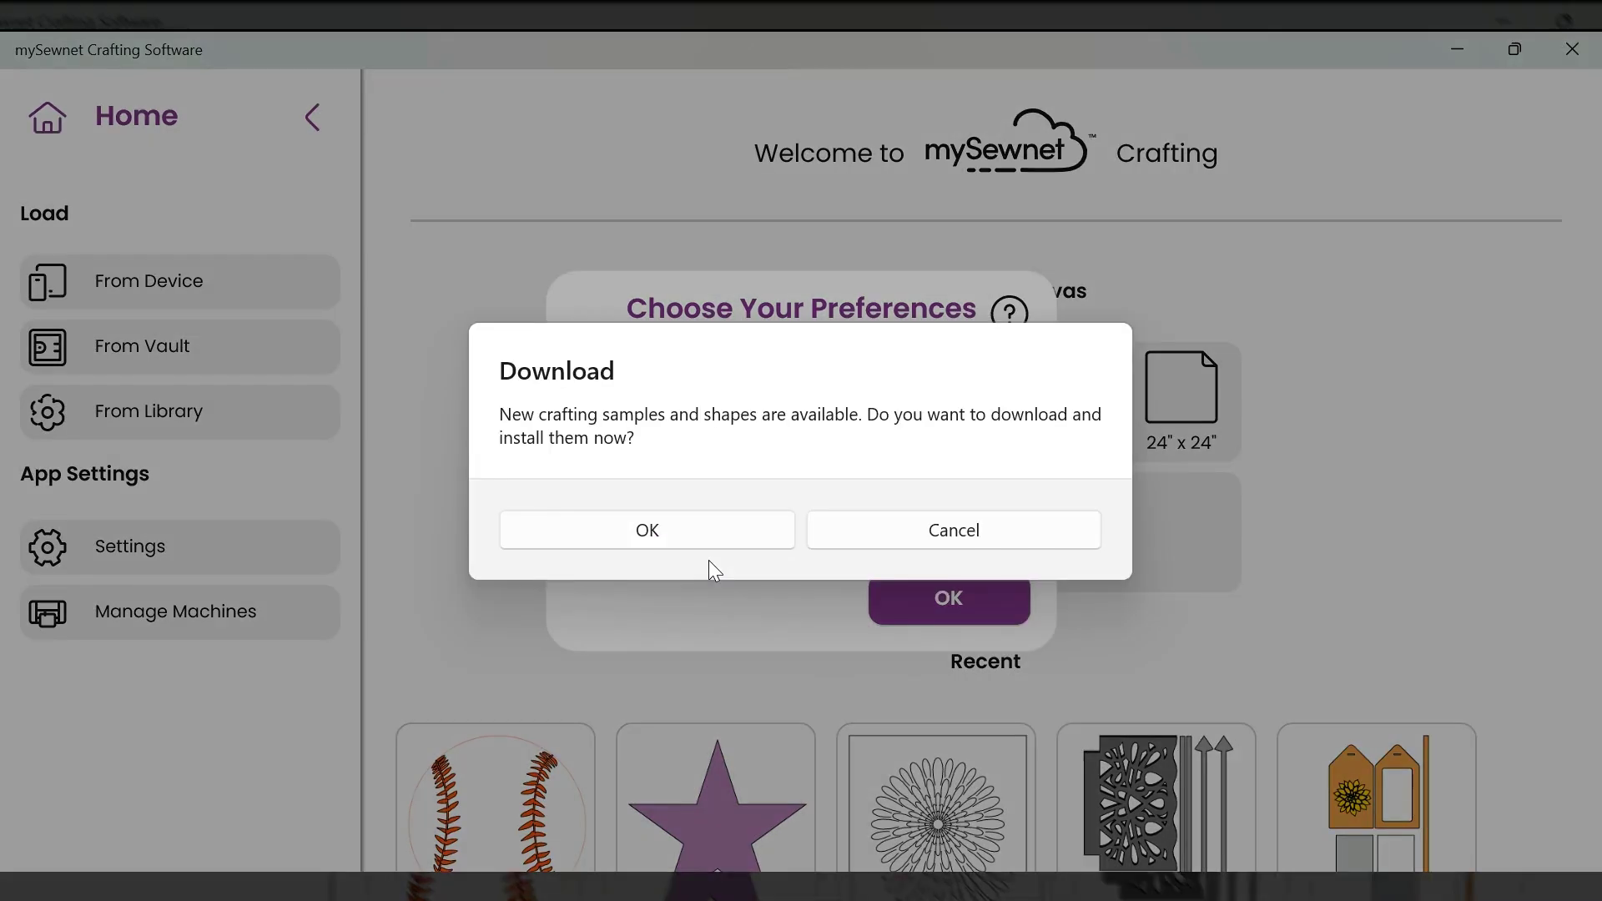
left_click(691, 529)
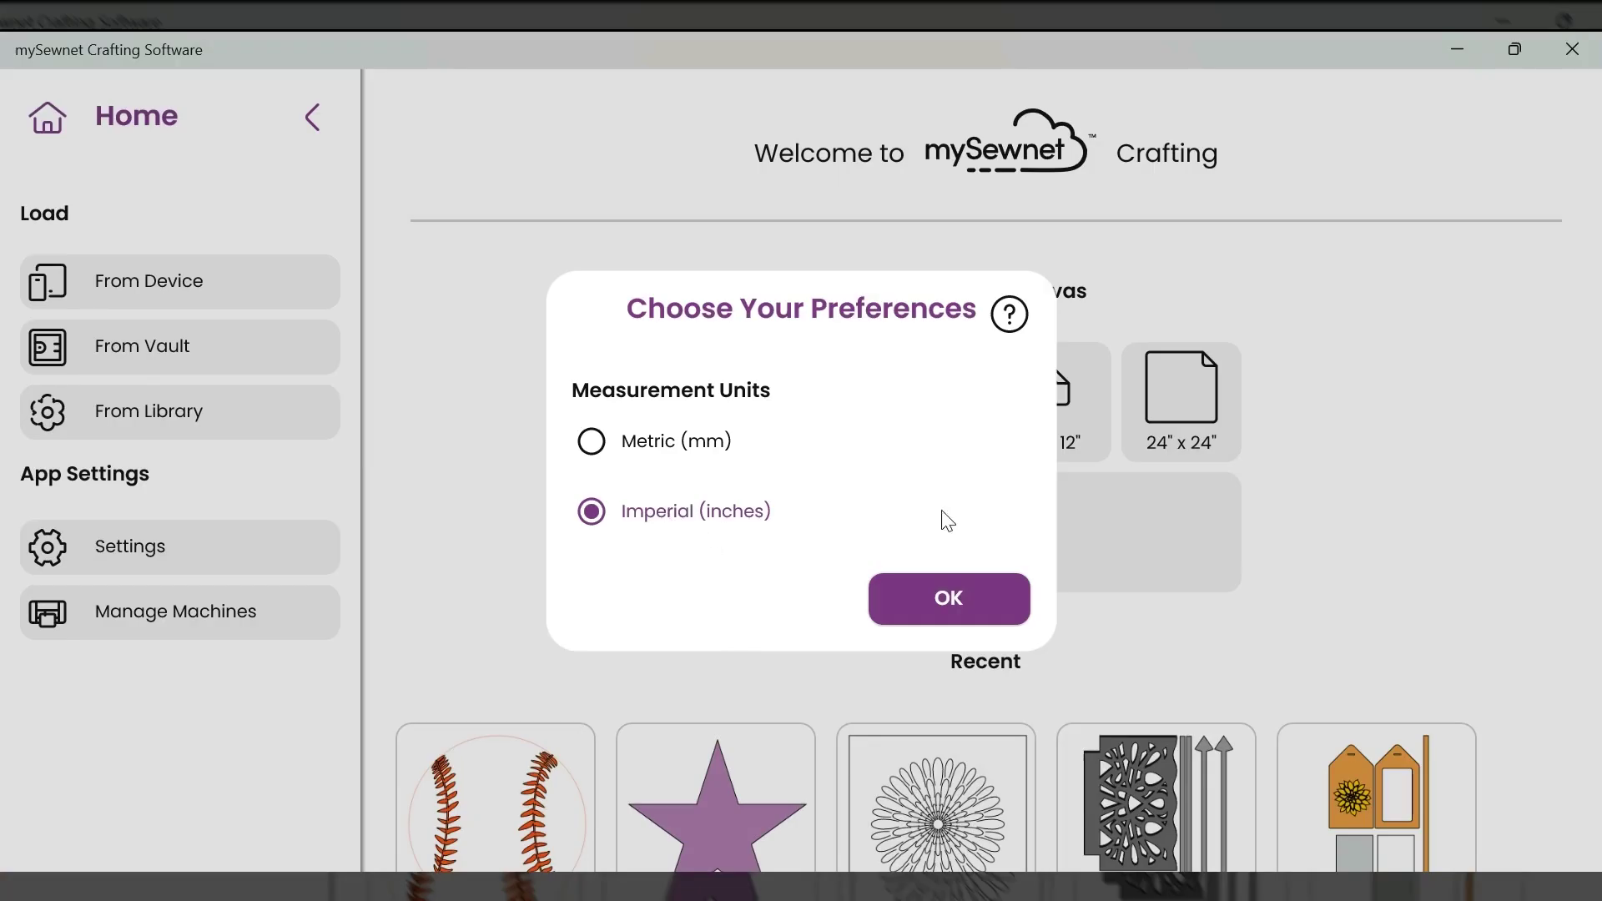
left_click(979, 608)
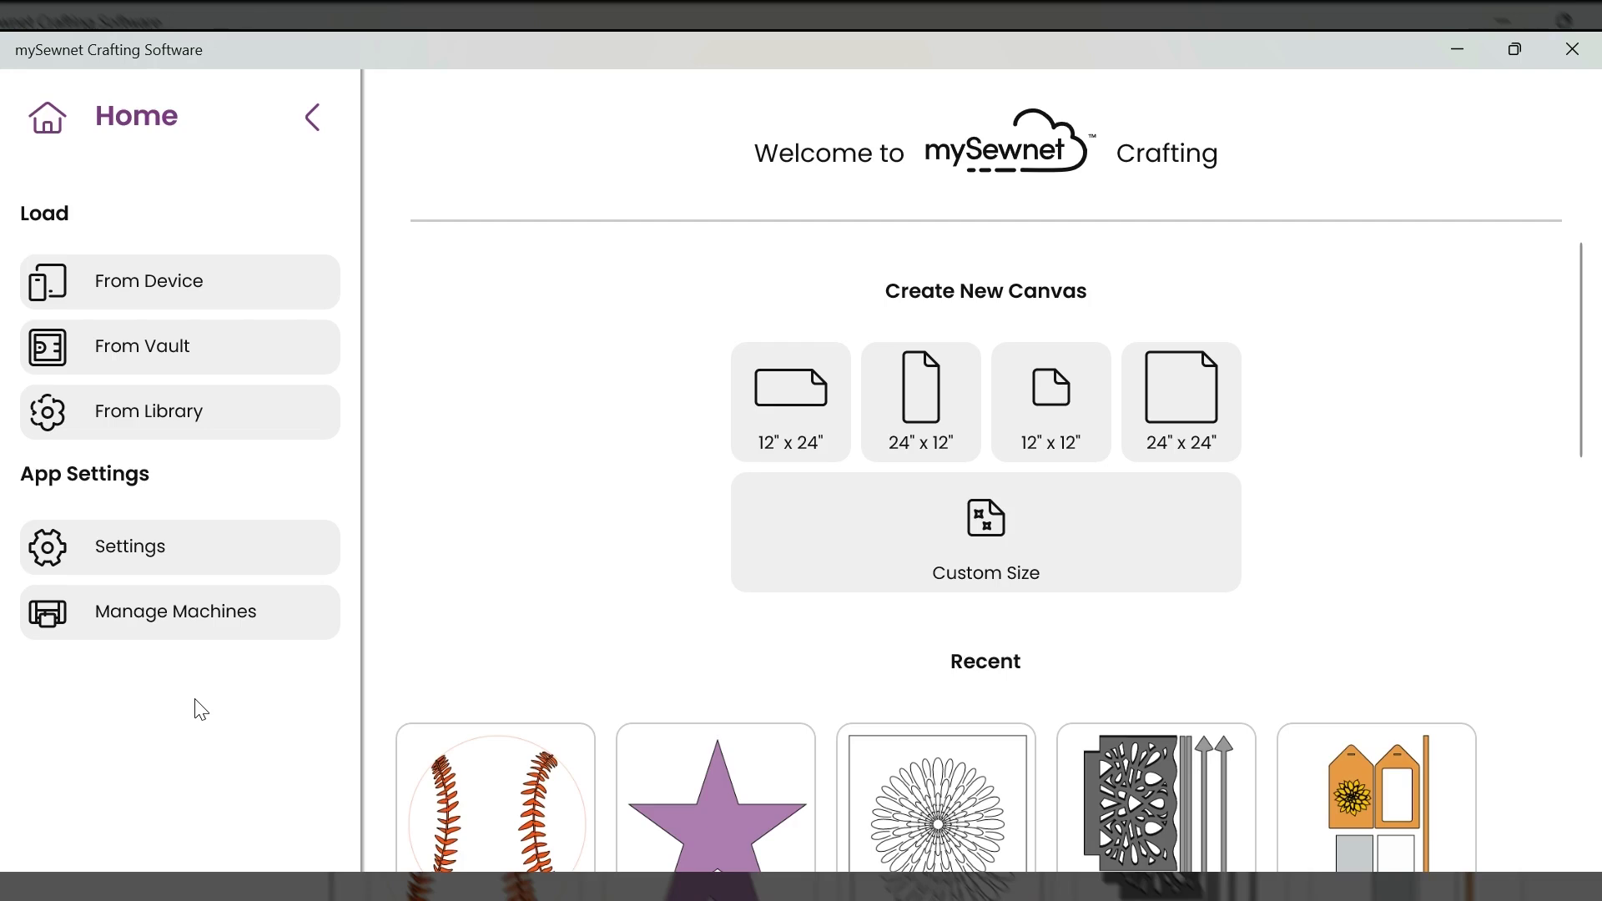
- Open Manage Machines from App Settings in the left sidebar
left_click(154, 630)
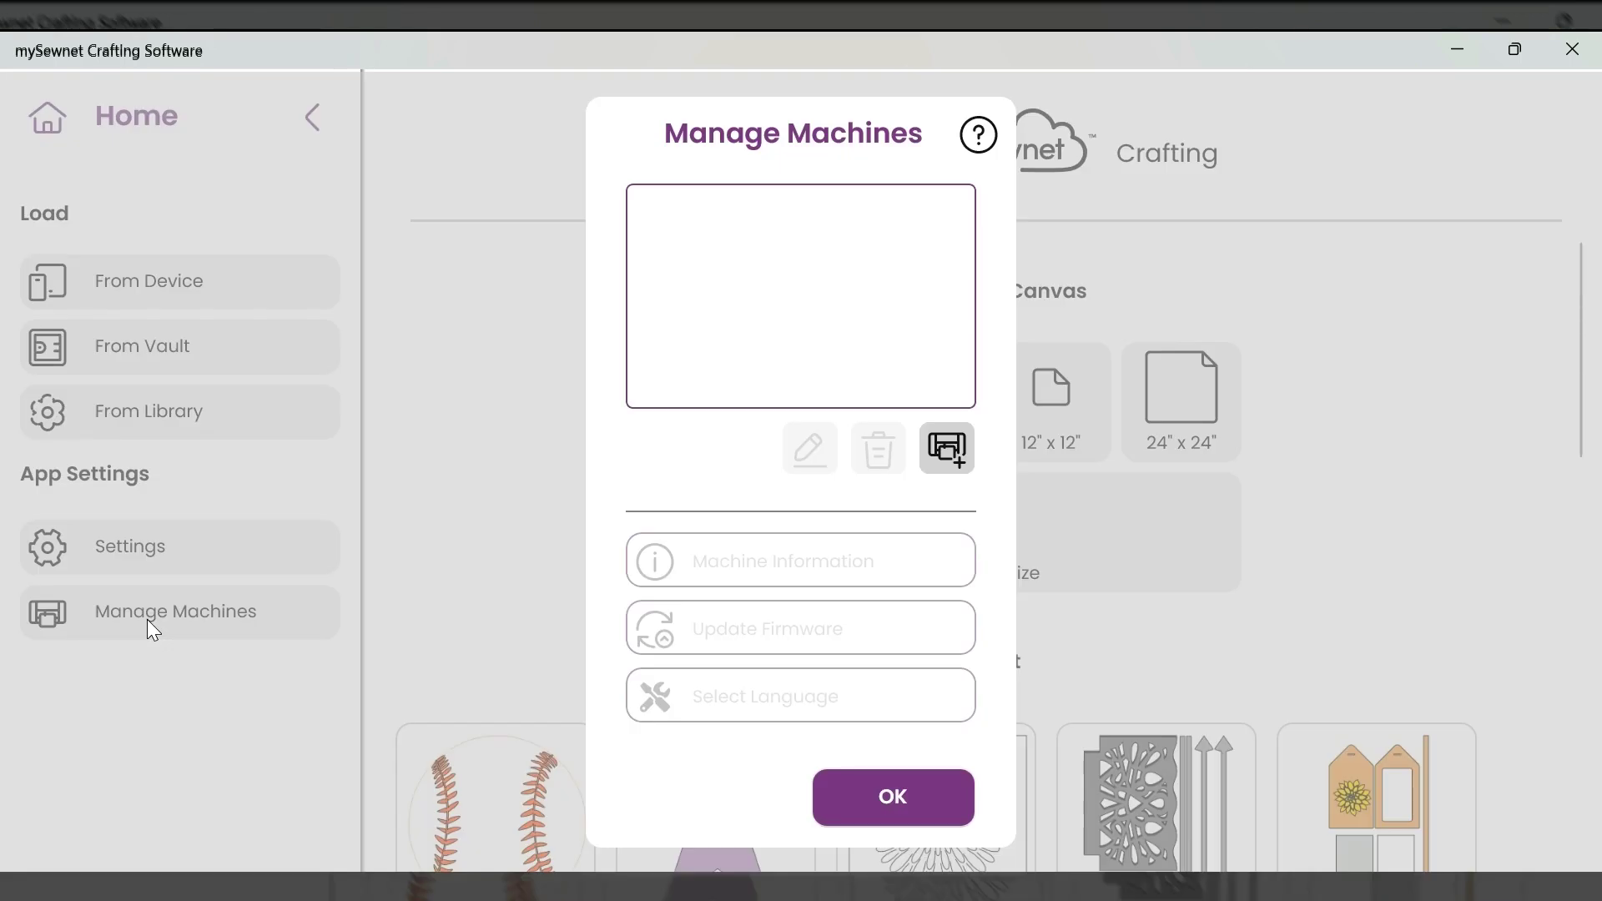
- Add a new machine over Wi-Fi, confirming it is powered on and already on the network
left_click(948, 453)
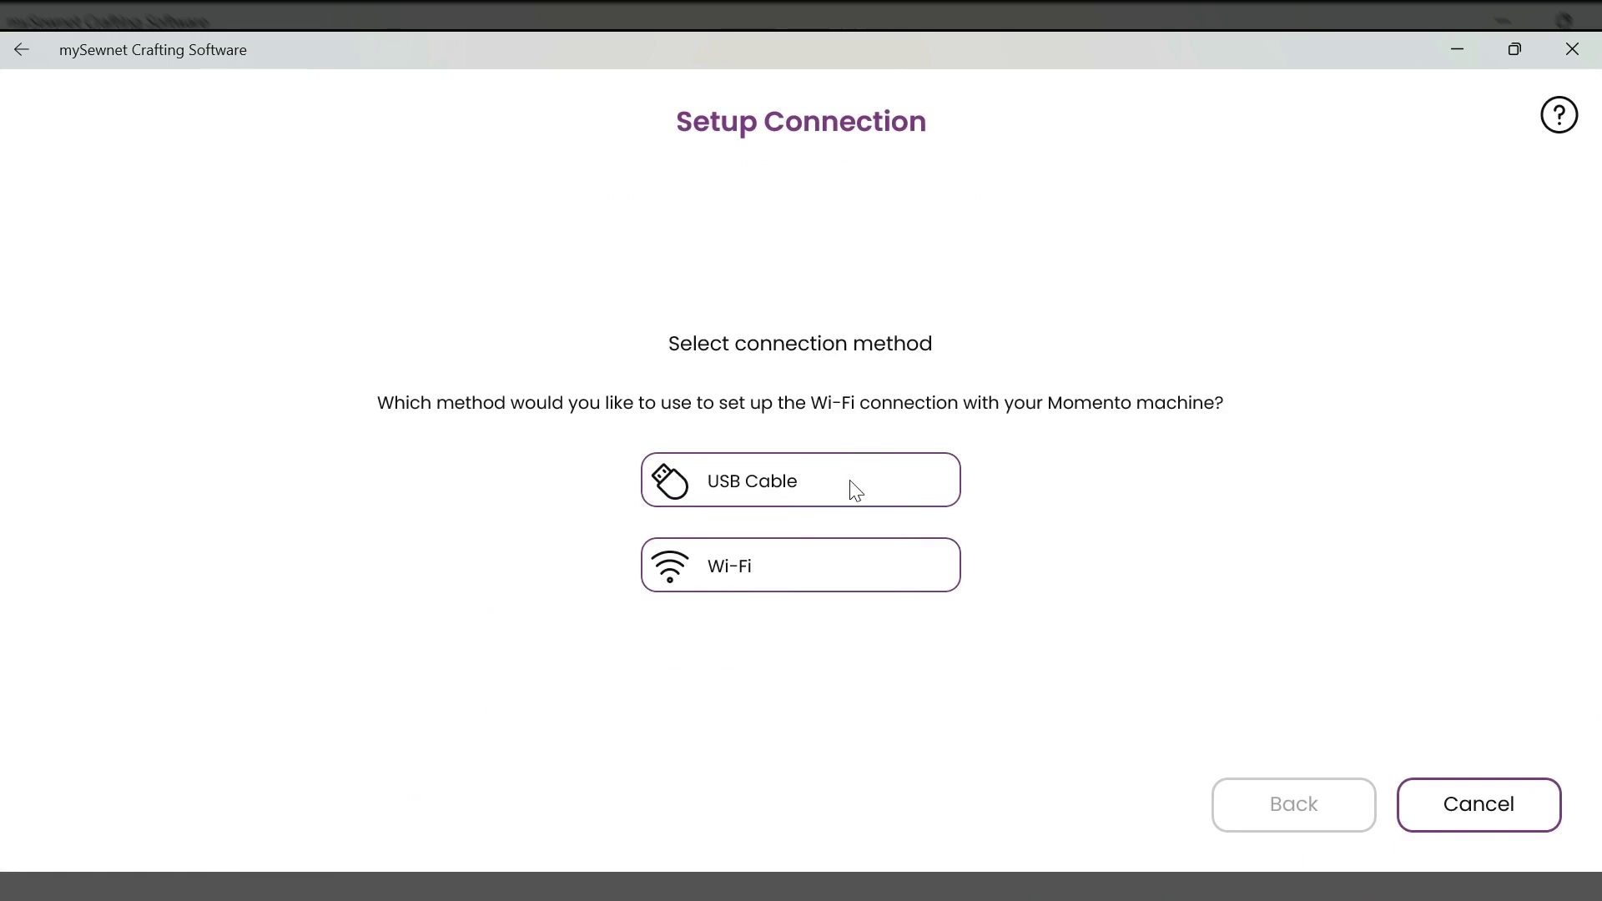
left_click(806, 581)
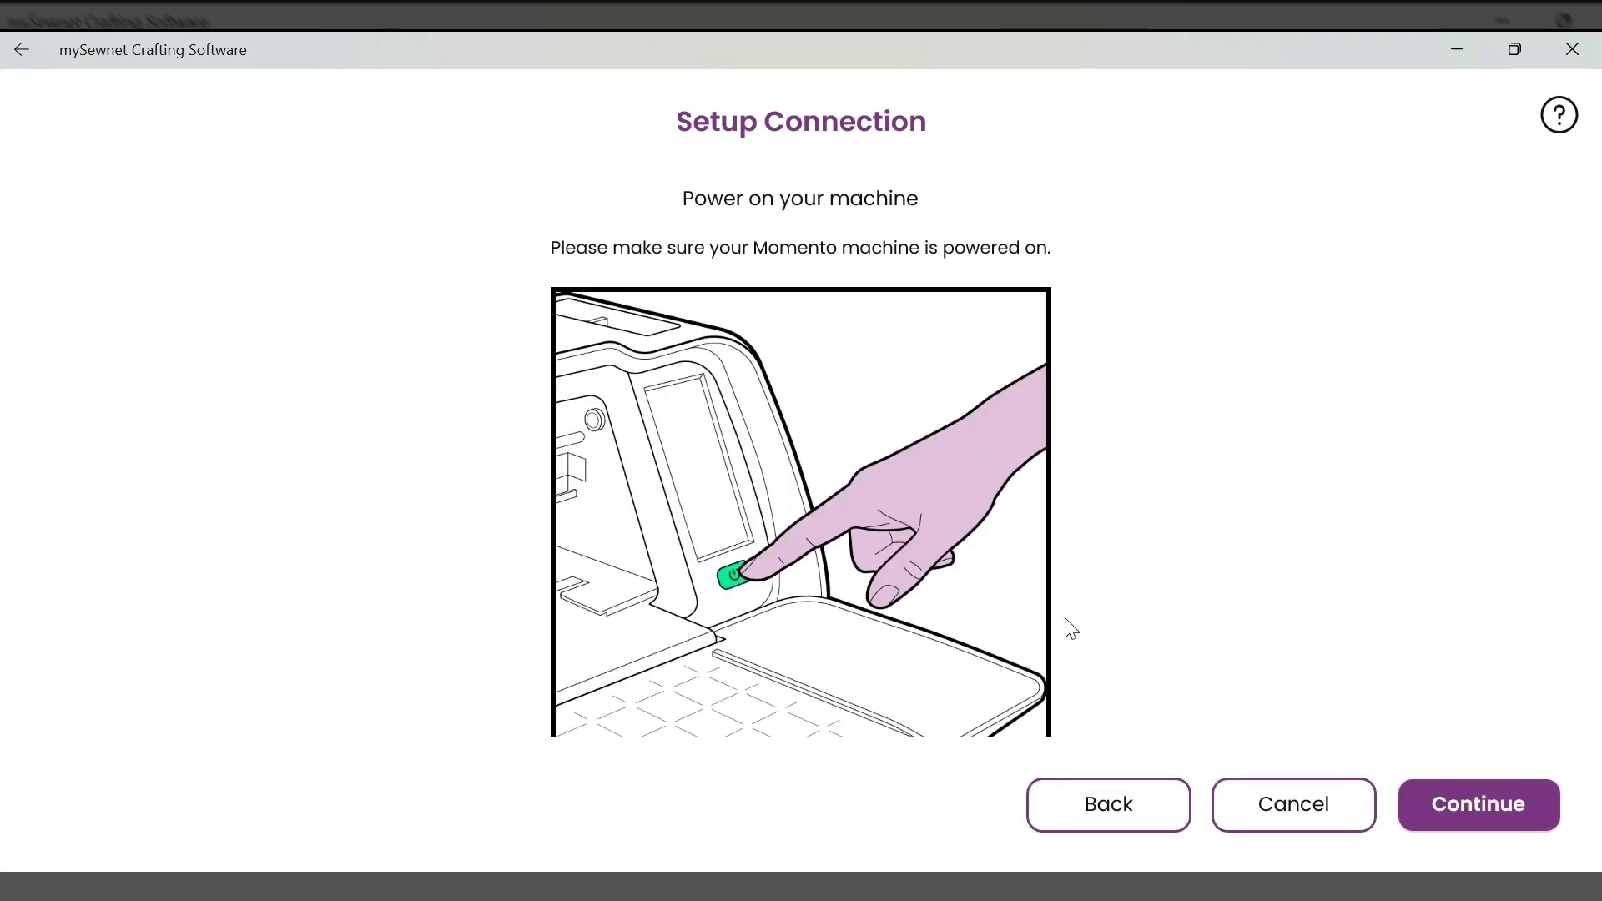
left_click(1488, 803)
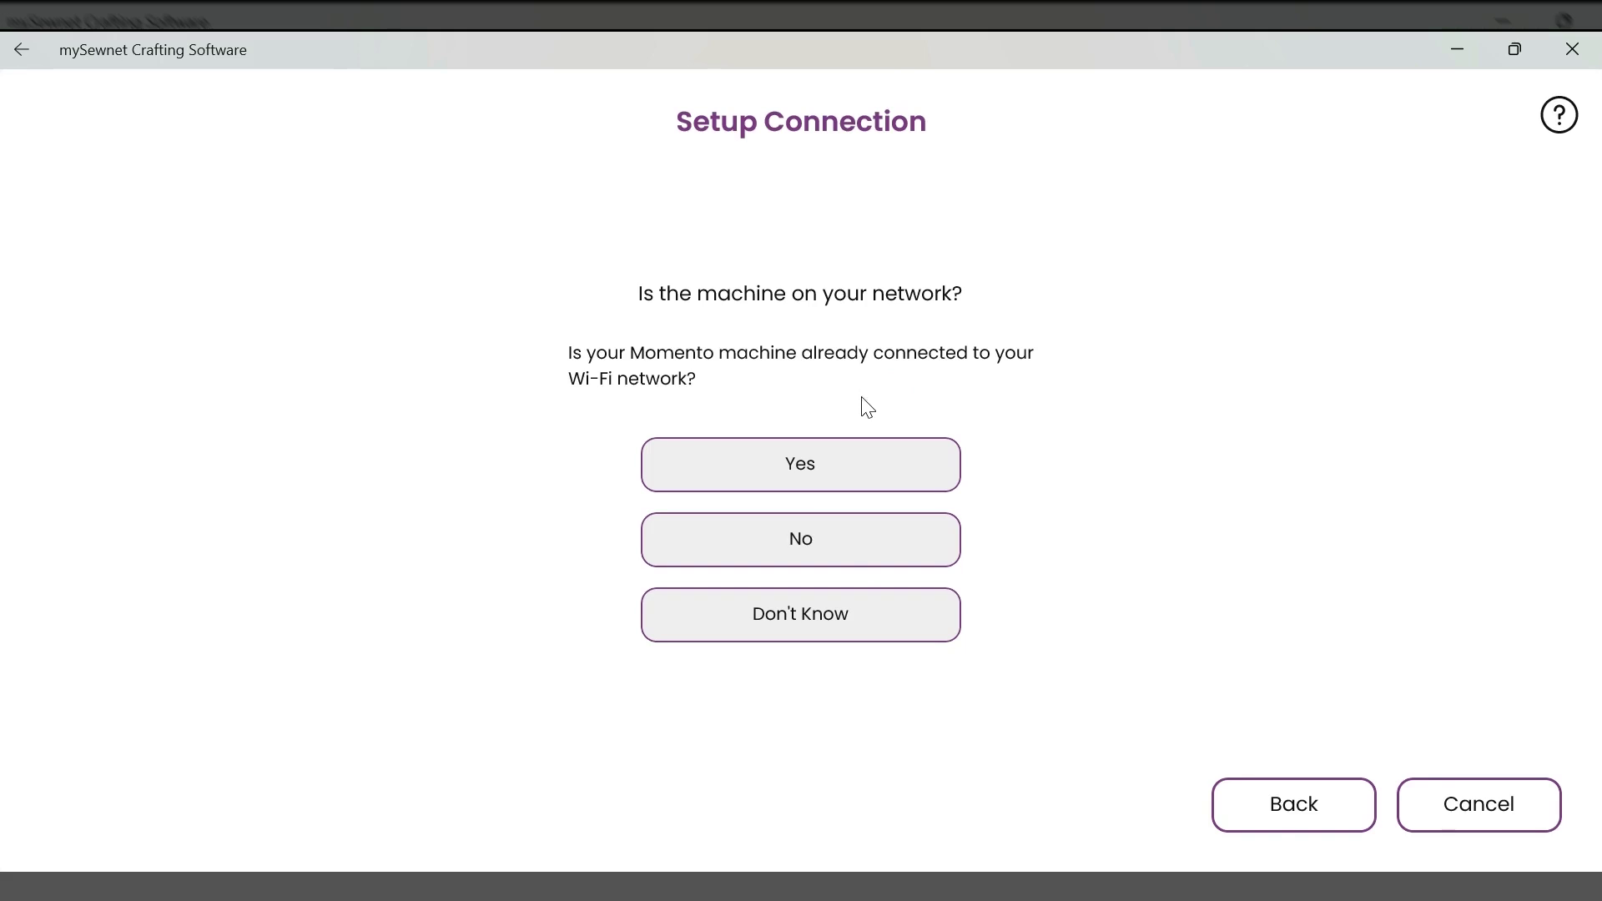
left_click(827, 457)
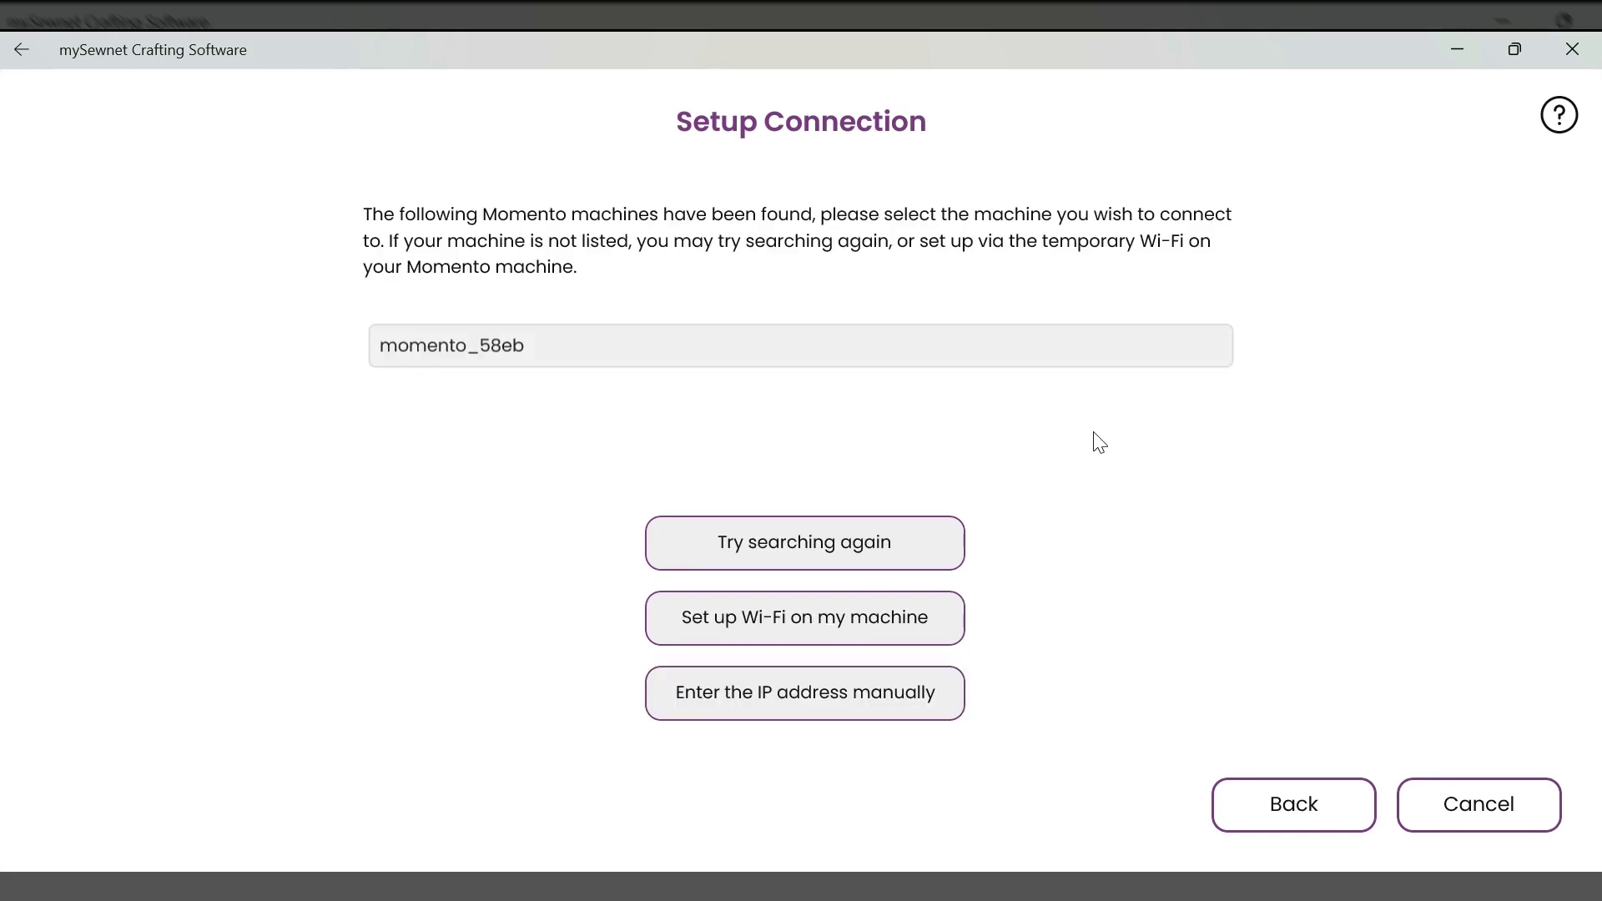
- Rename the machine from momento_58eb to 'Momento' and finish the setup
left_click(810, 343)
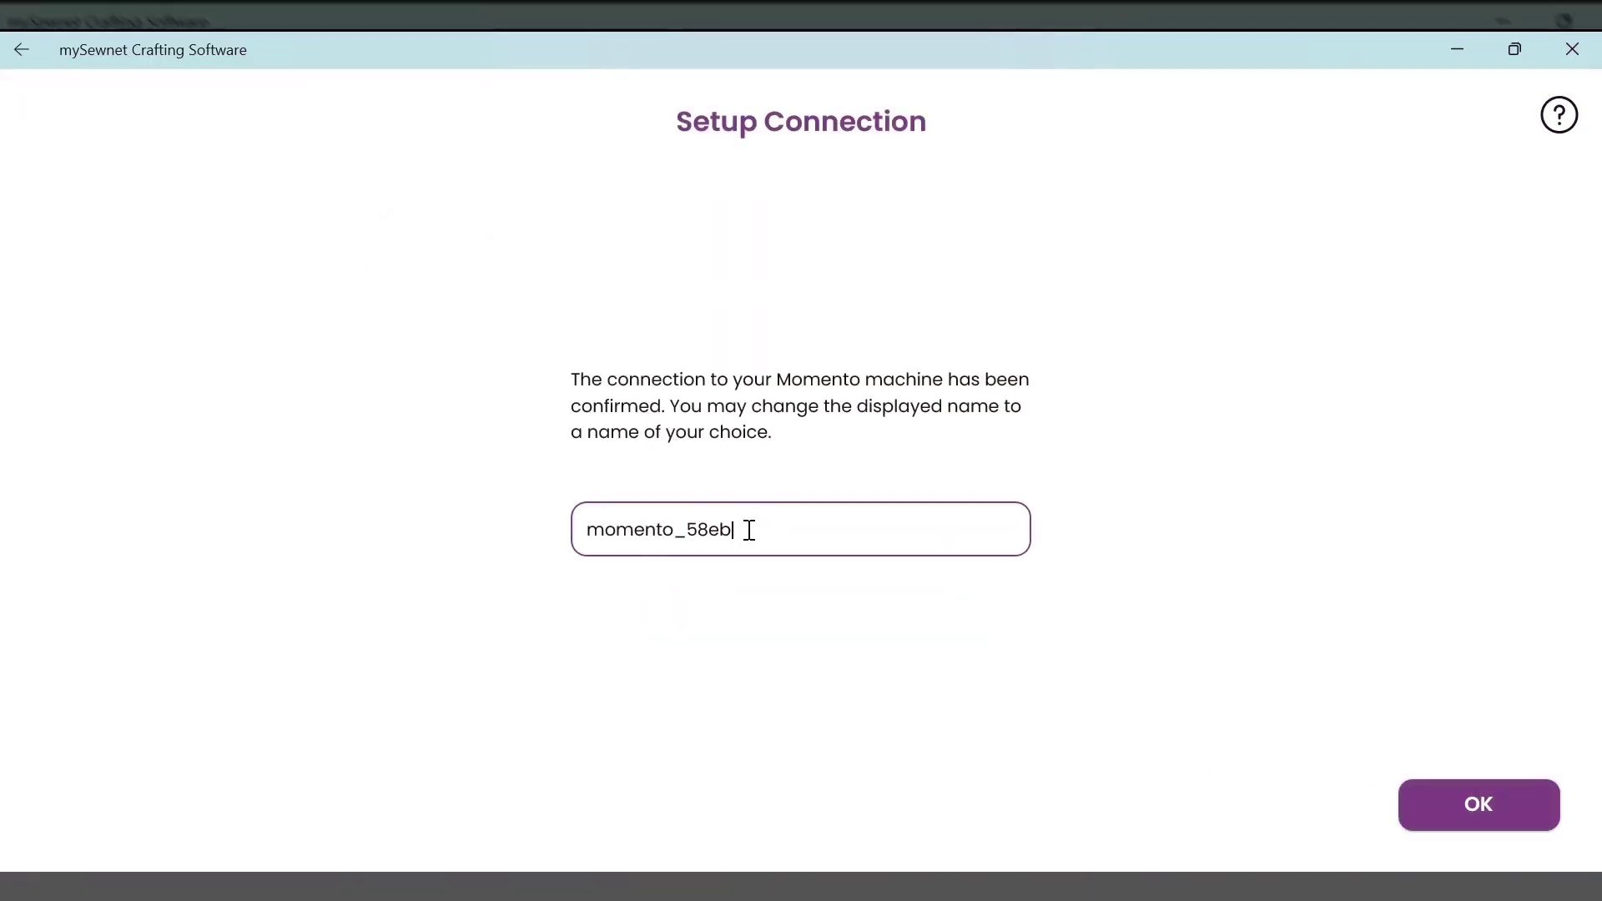
left_click_drag(745, 529, 526, 512)
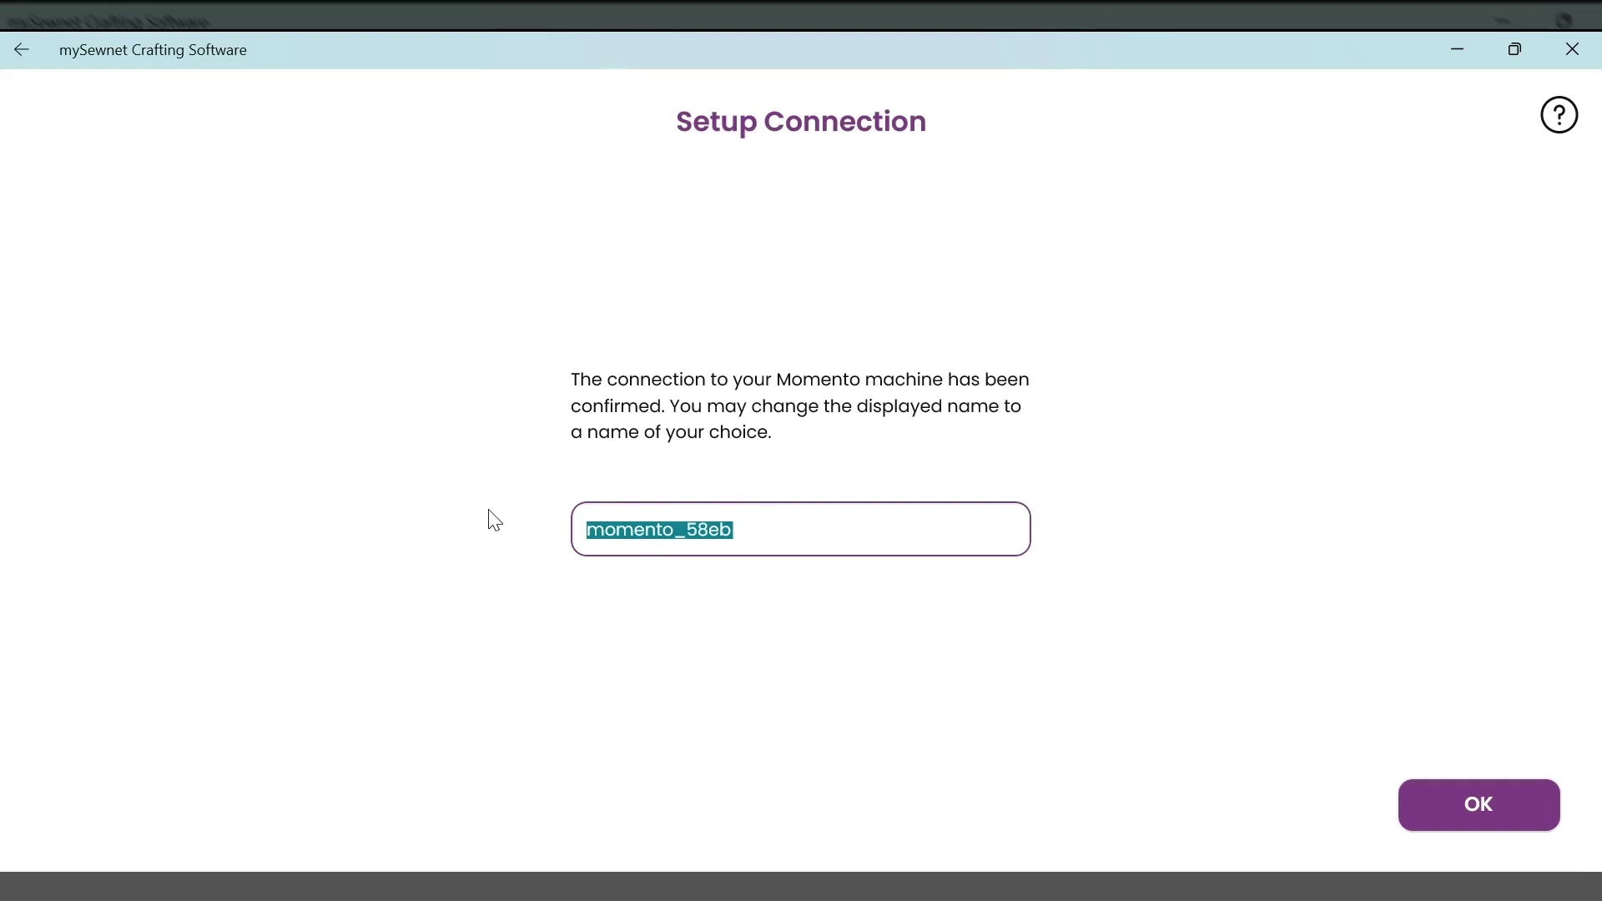
type("Momento")
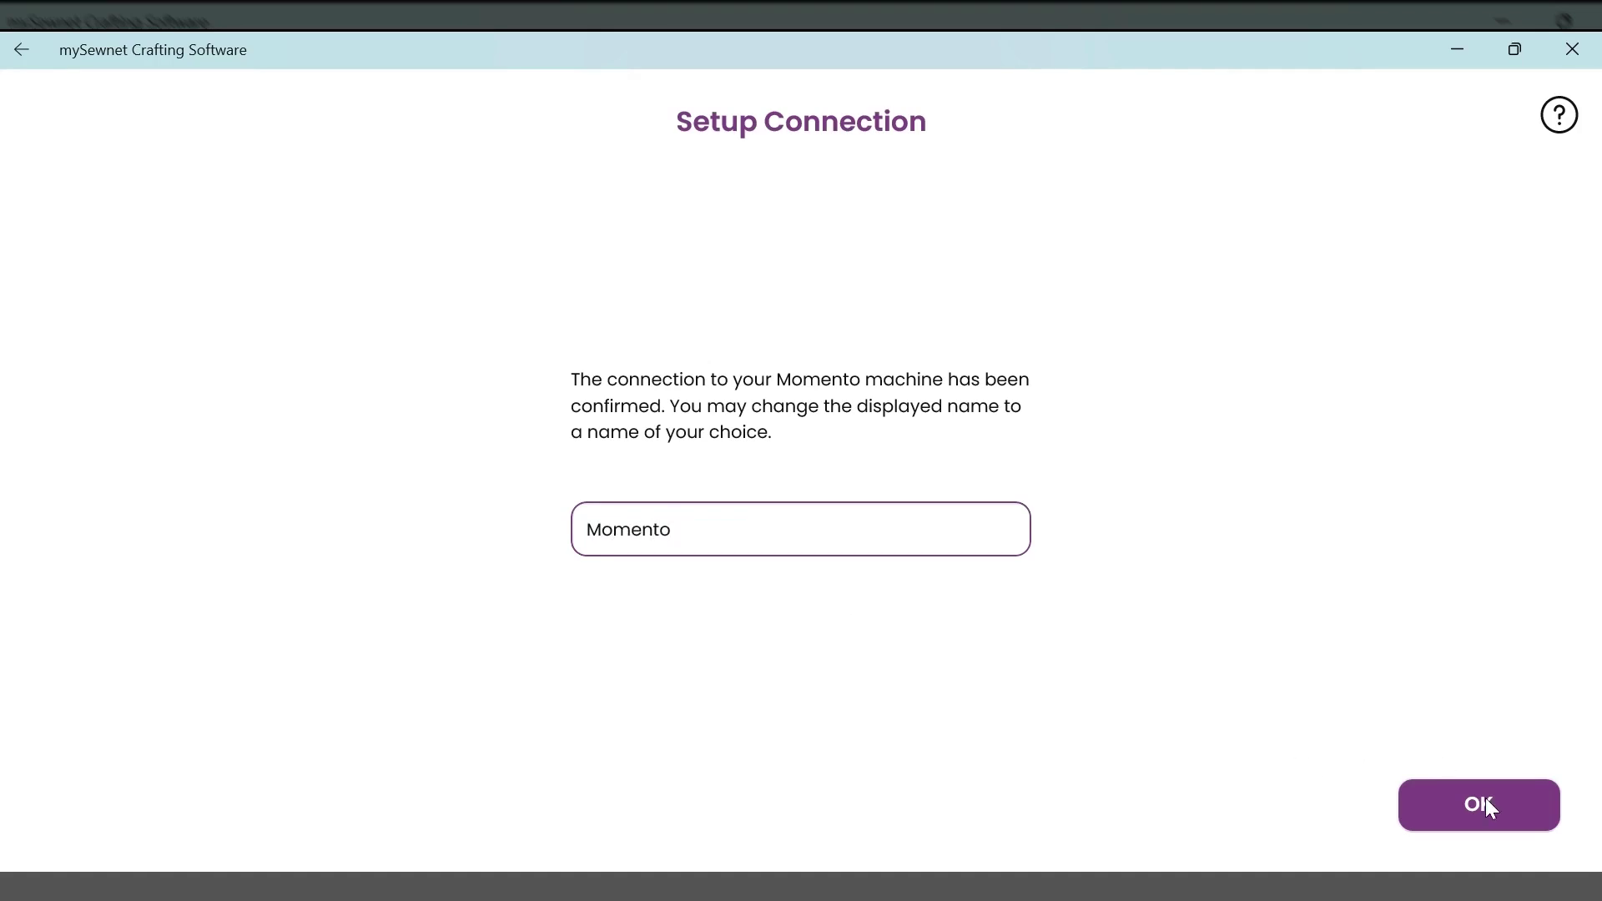
left_click(1504, 816)
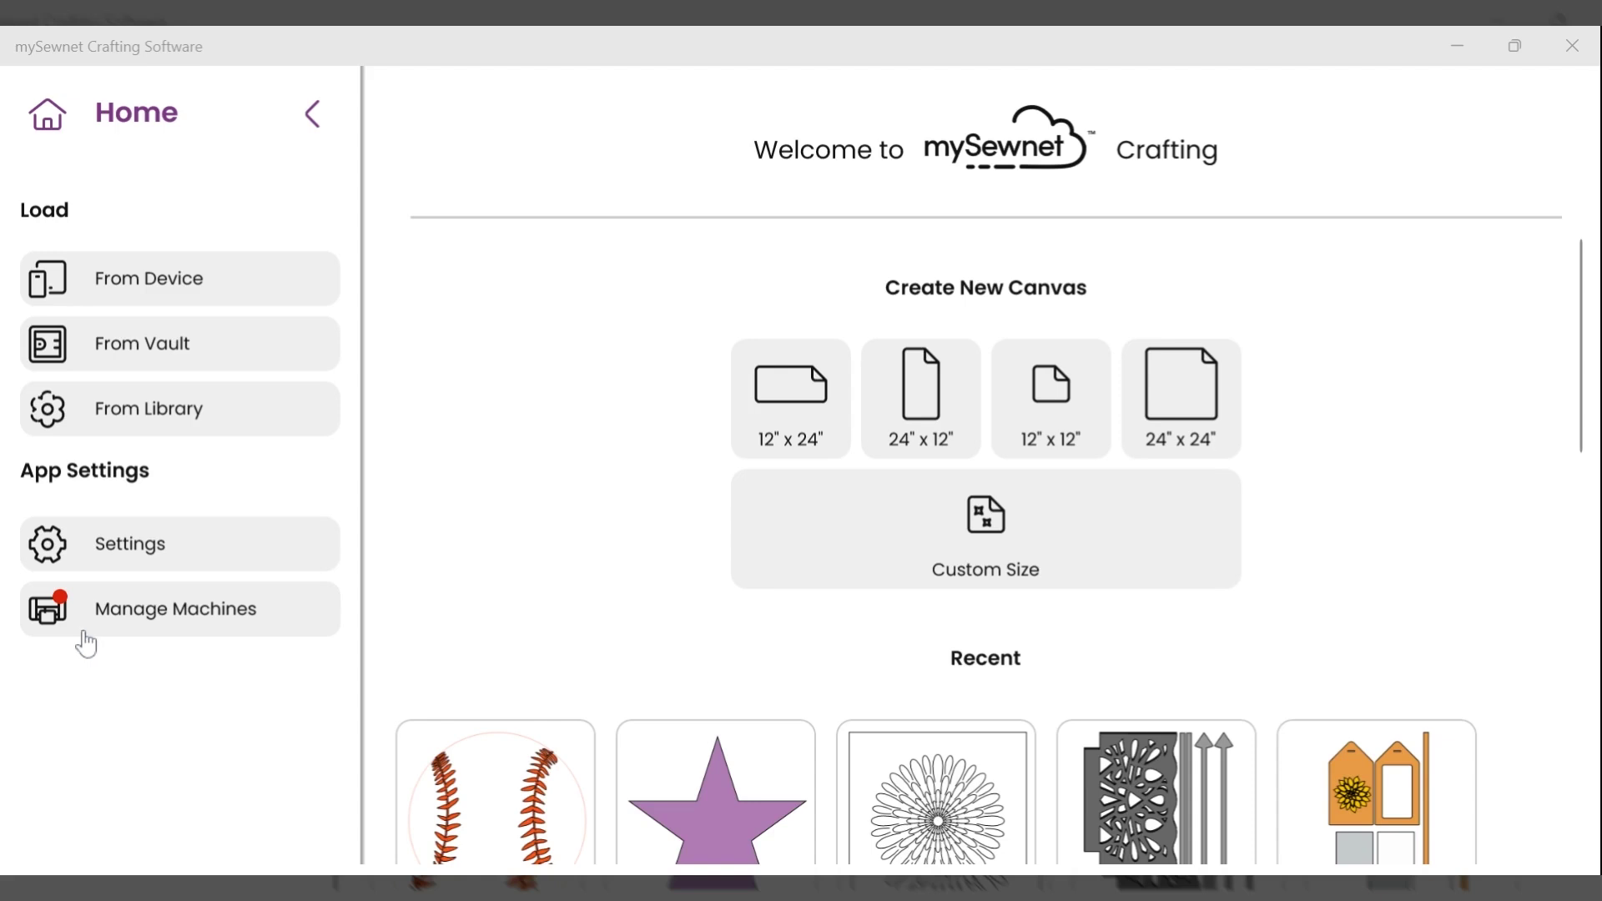
- From Manage Machines, update Momento's firmware with English (EN) as the machine language
left_click(129, 633)
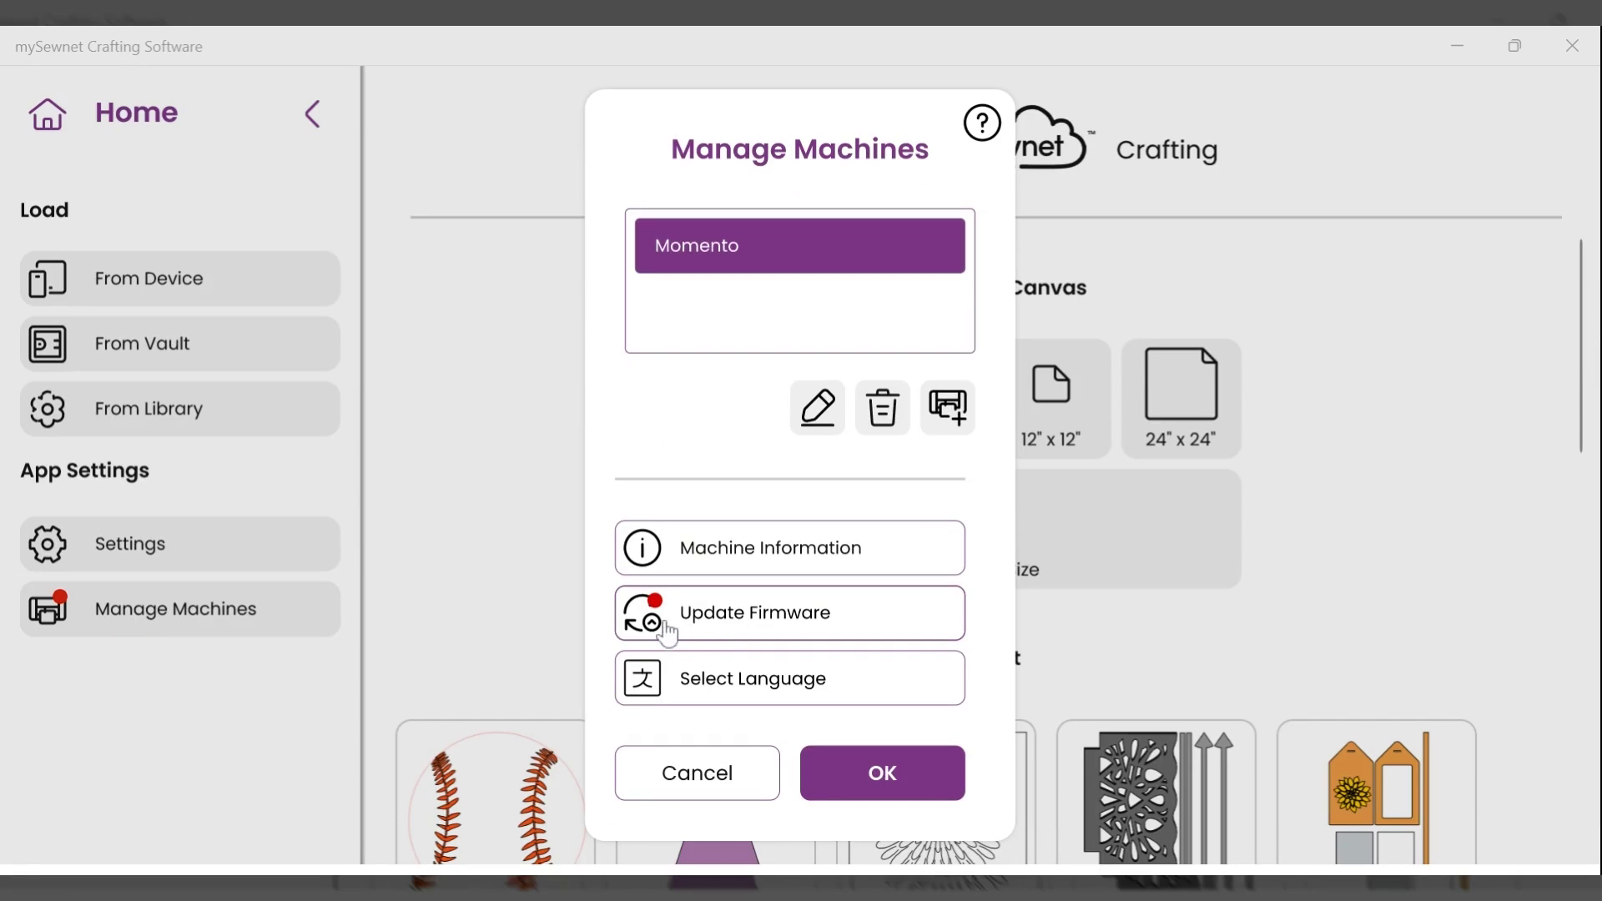
left_click(794, 628)
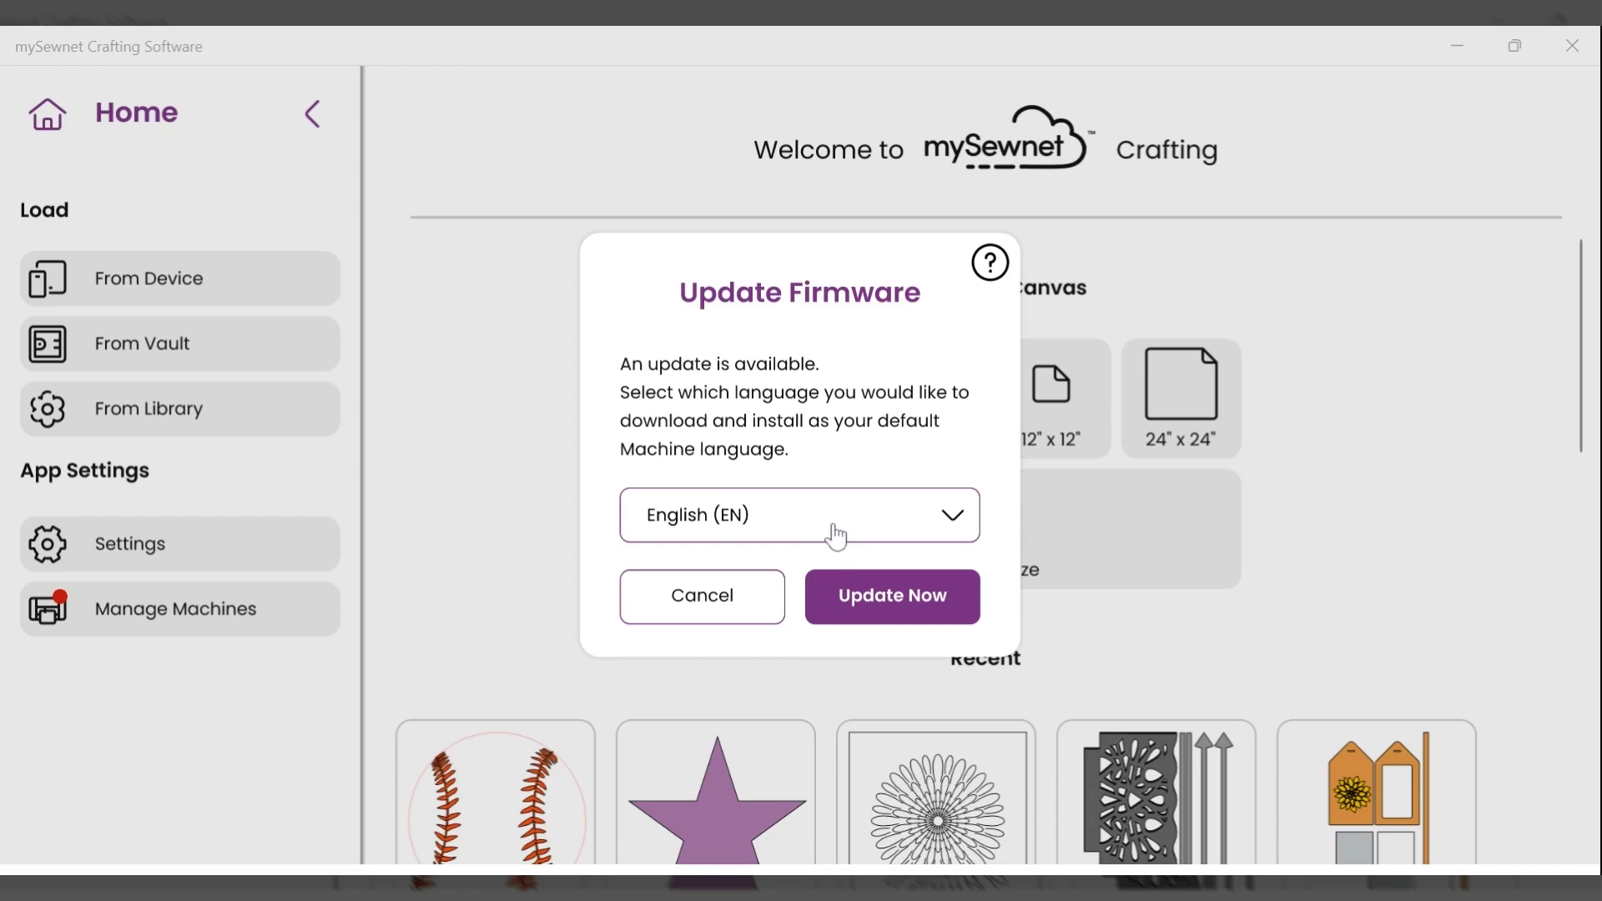
left_click(836, 537)
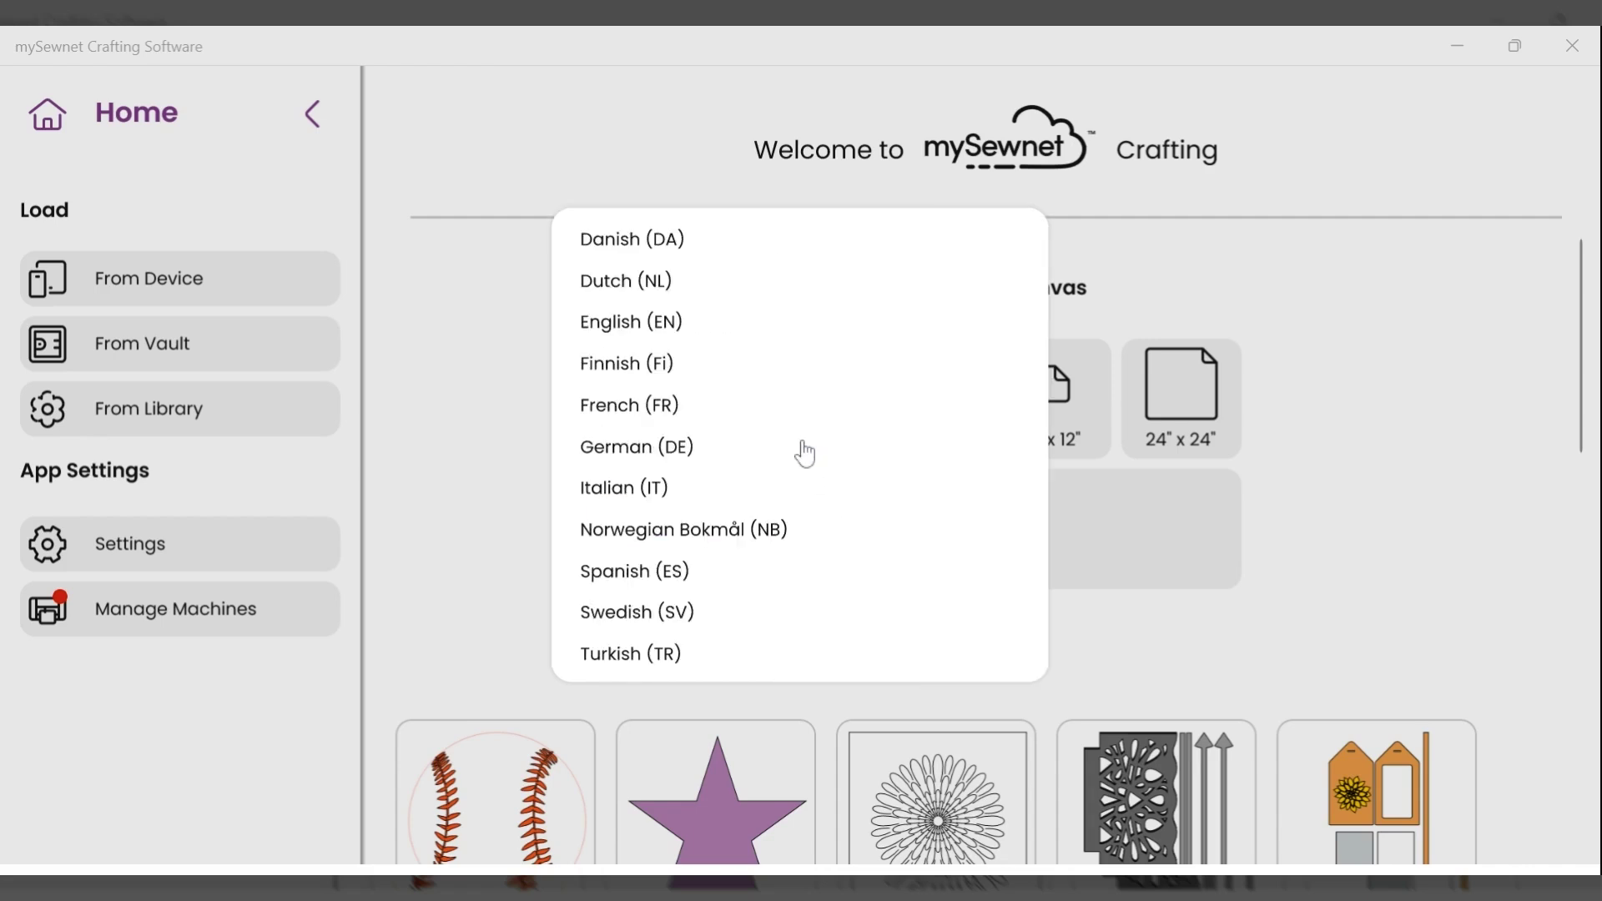
left_click(637, 333)
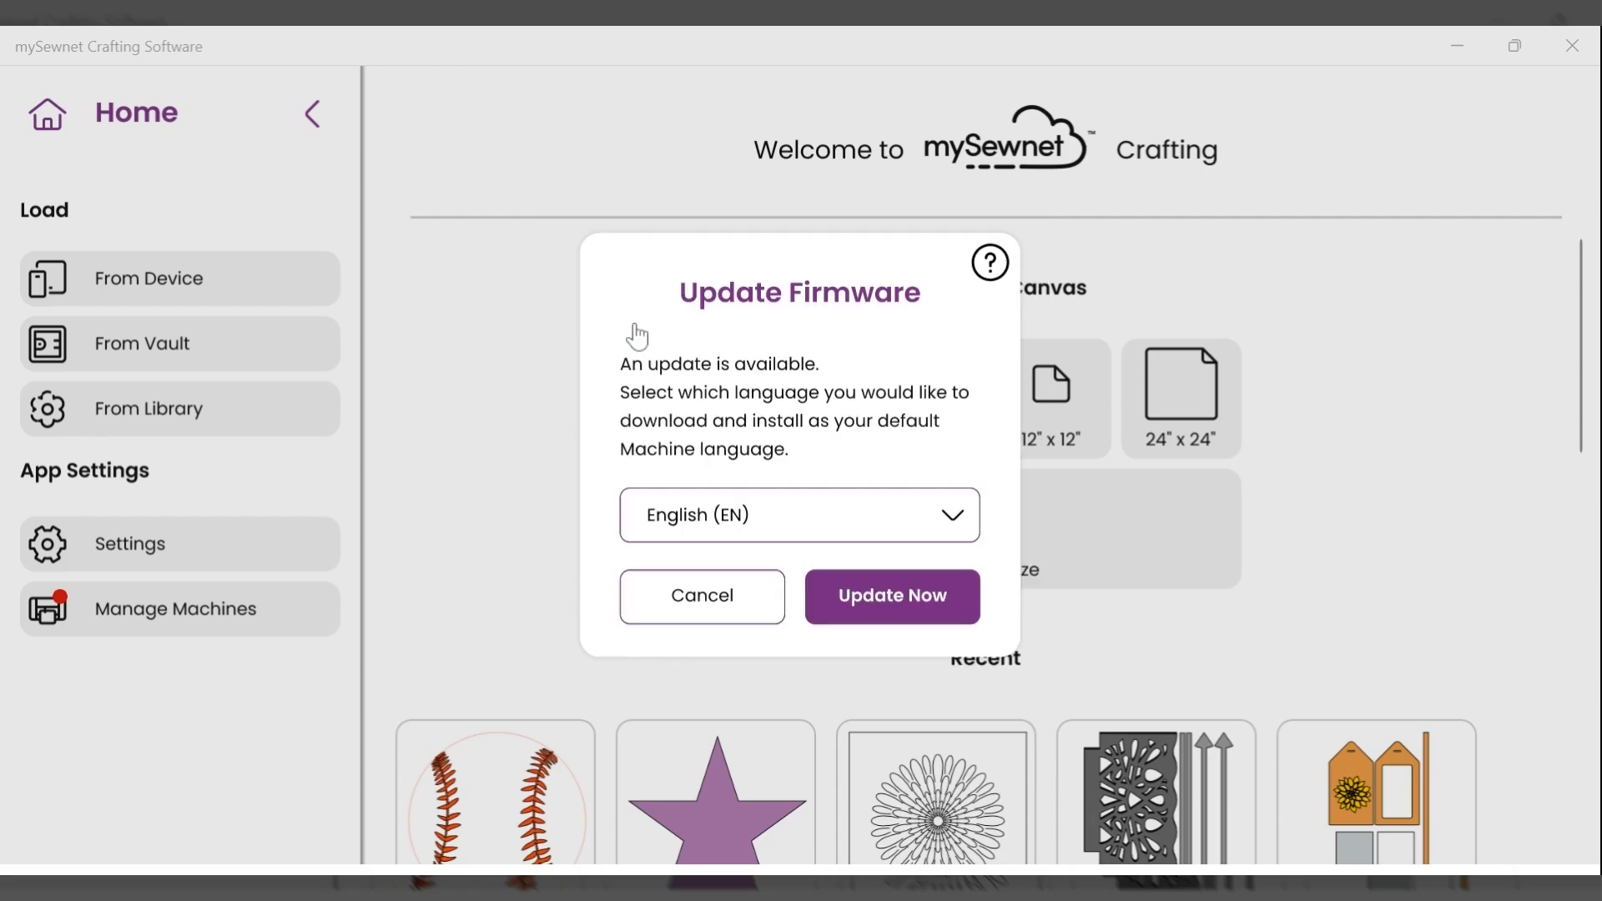
left_click(877, 600)
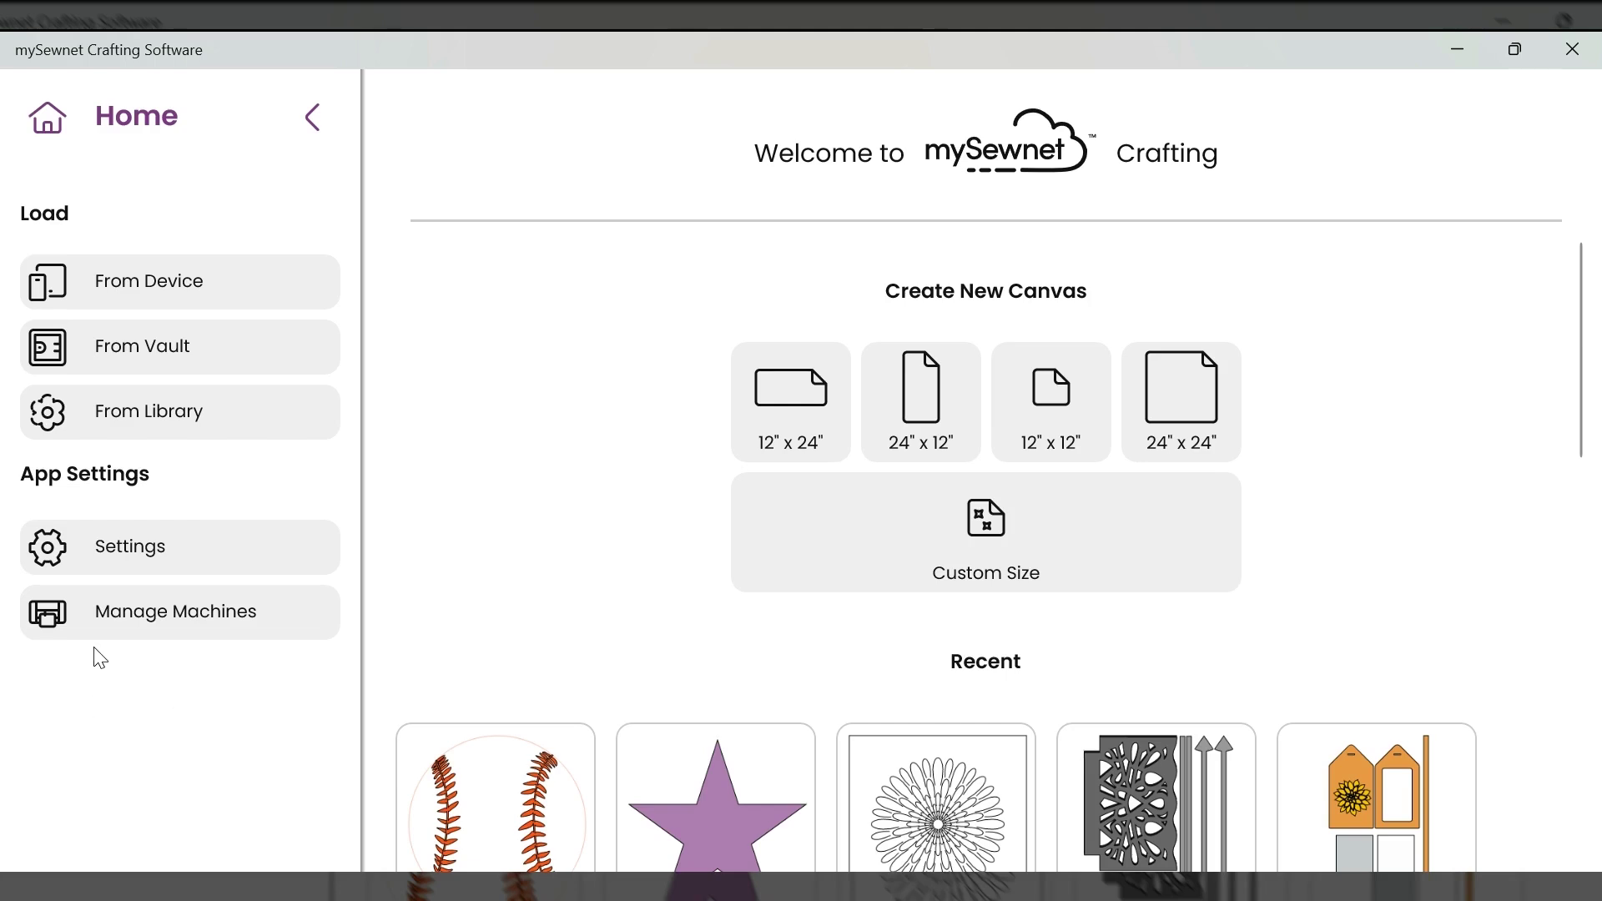
- Reopen Manage Machines to confirm Momento is listed with no firmware update pending
left_click(125, 616)
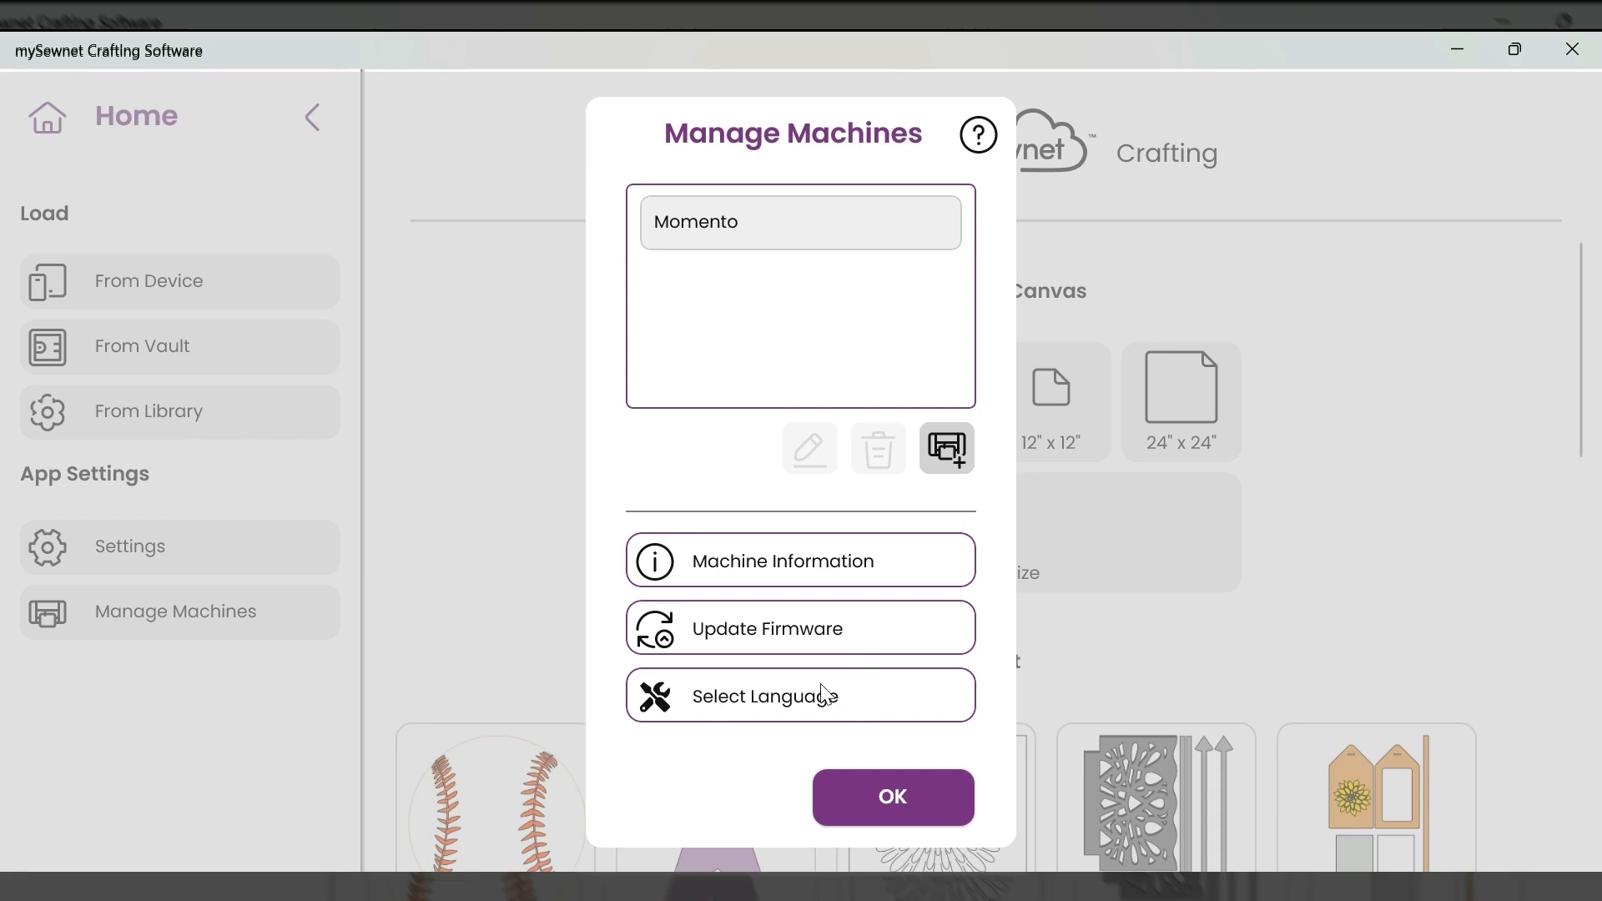